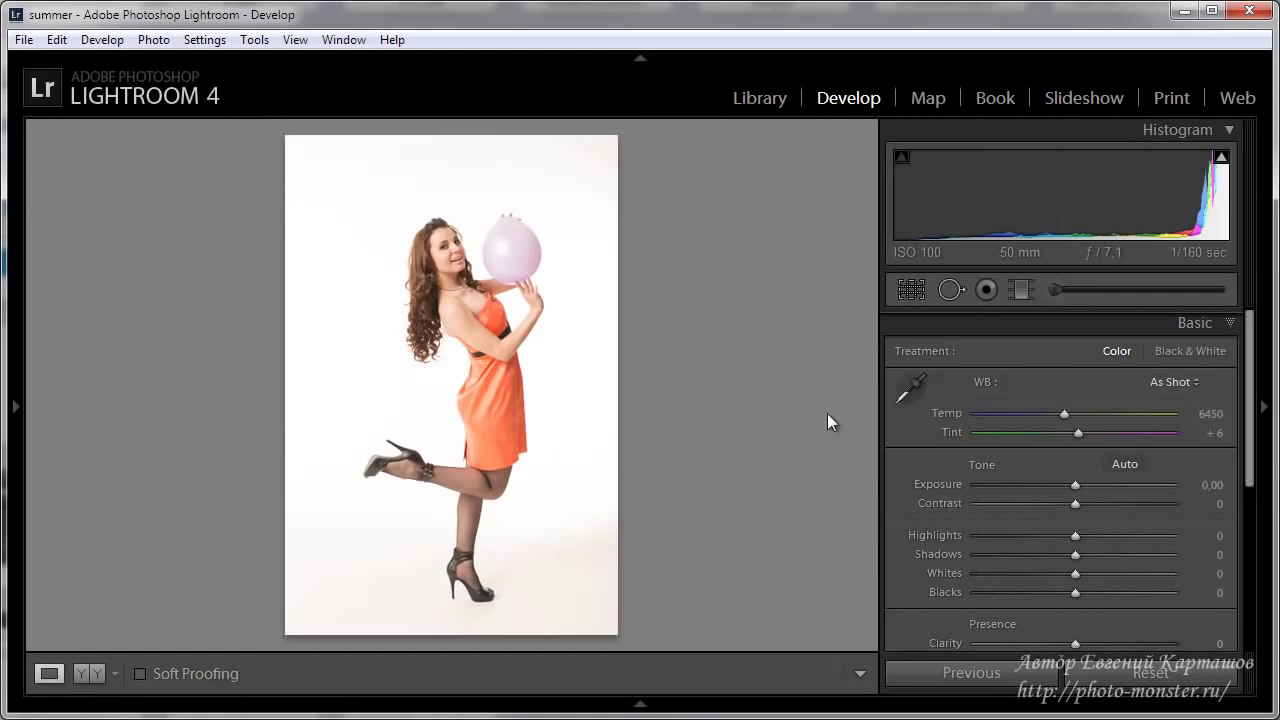
Start an Adjustment Brush effect with Exposure 4.00 and Contrast, Highlights and Shadows at 100
click(1058, 289)
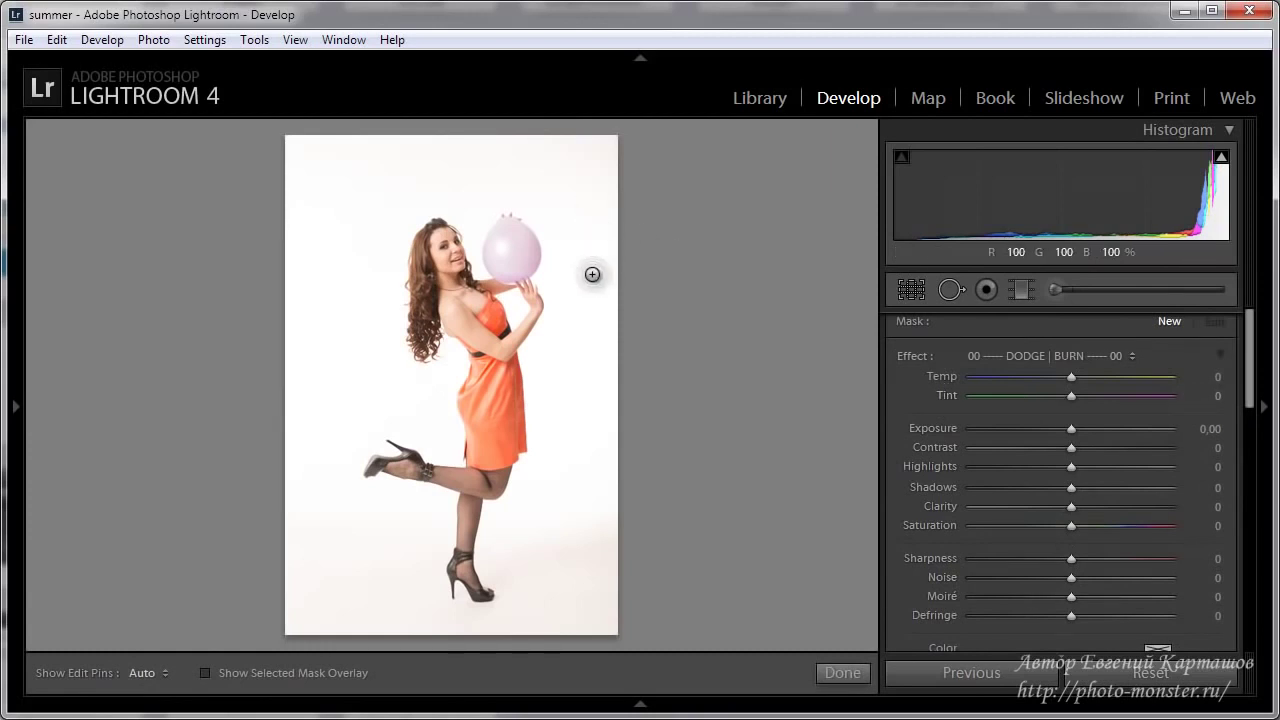
drag(1072, 427, 1169, 426)
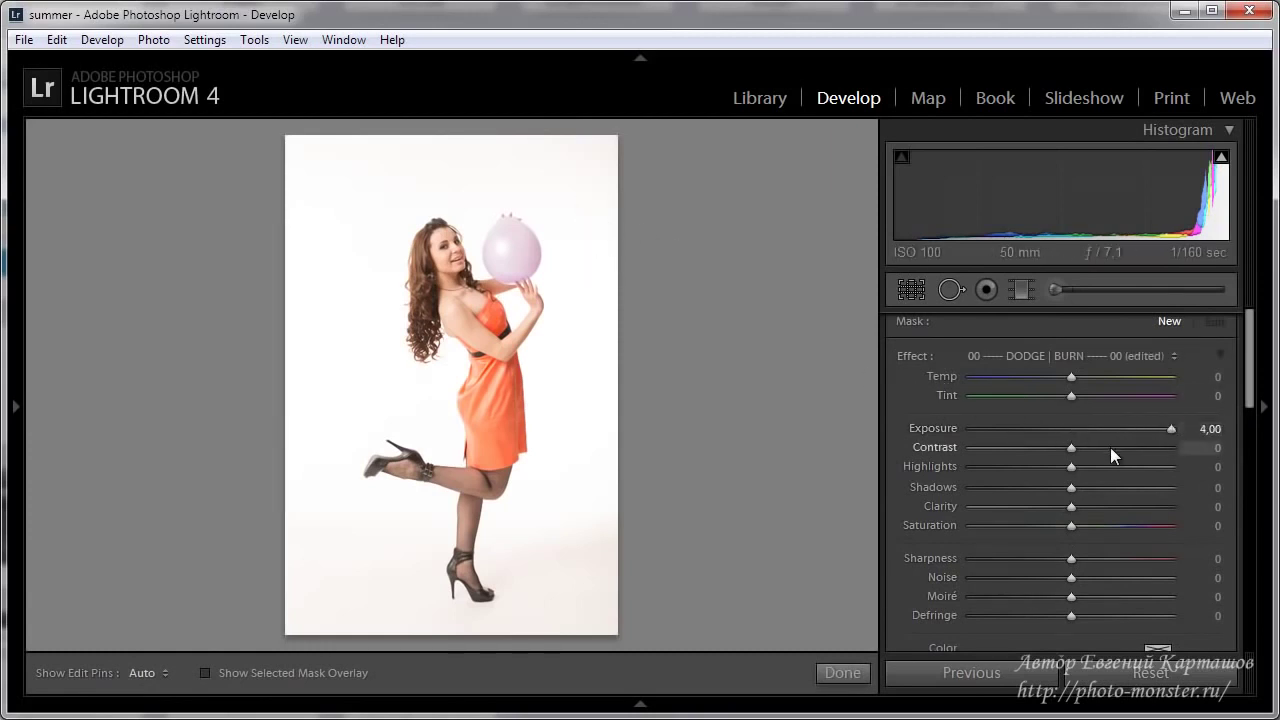
drag(1072, 447, 1175, 447)
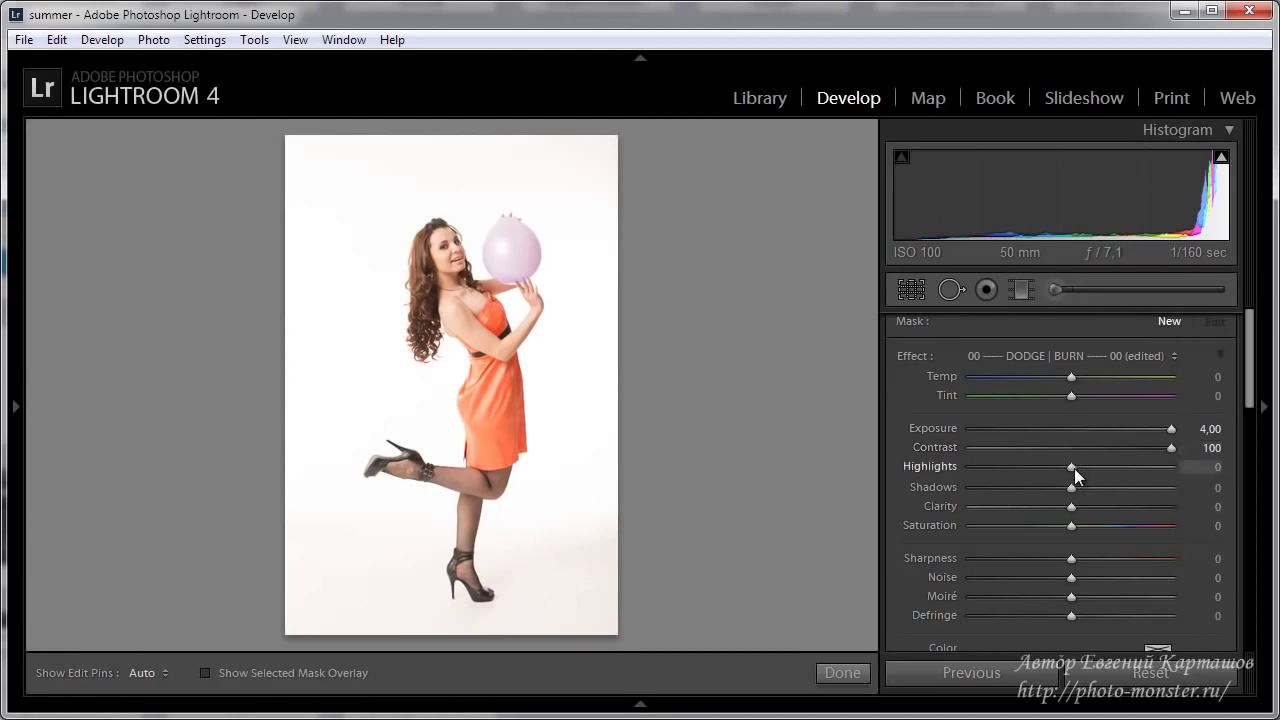
drag(1074, 468, 1221, 470)
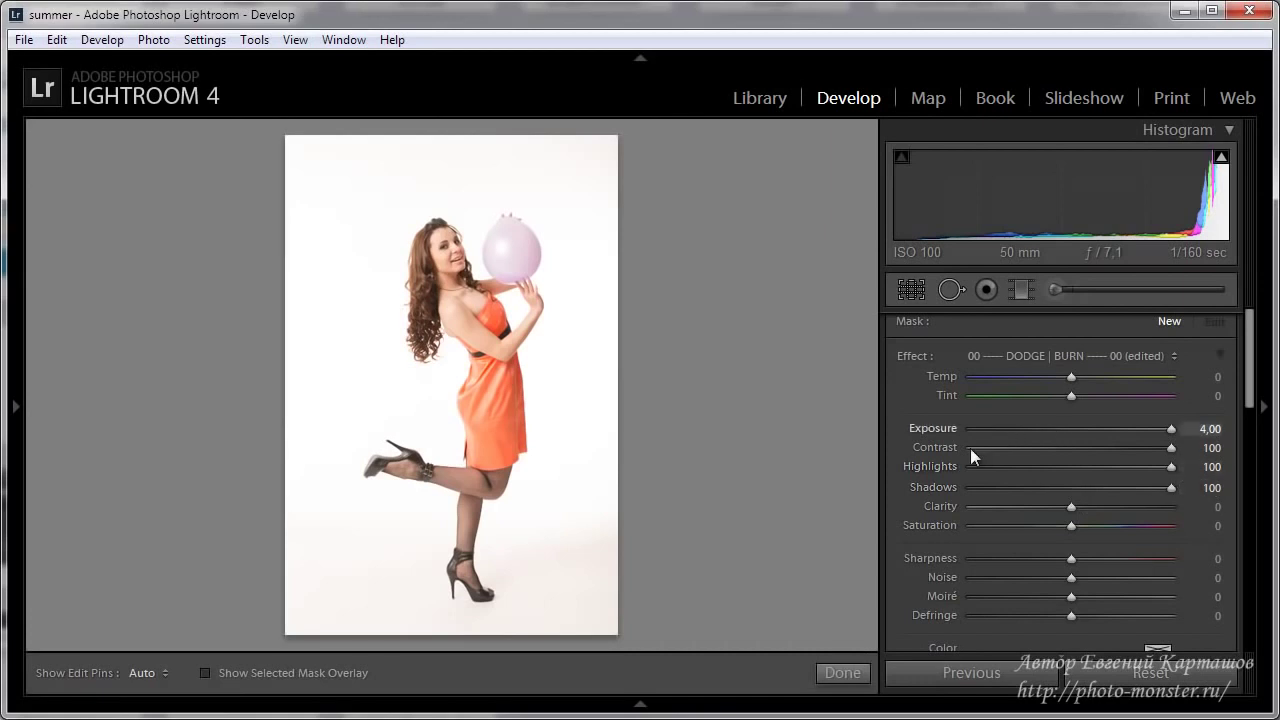
drag(1256, 400, 1256, 470)
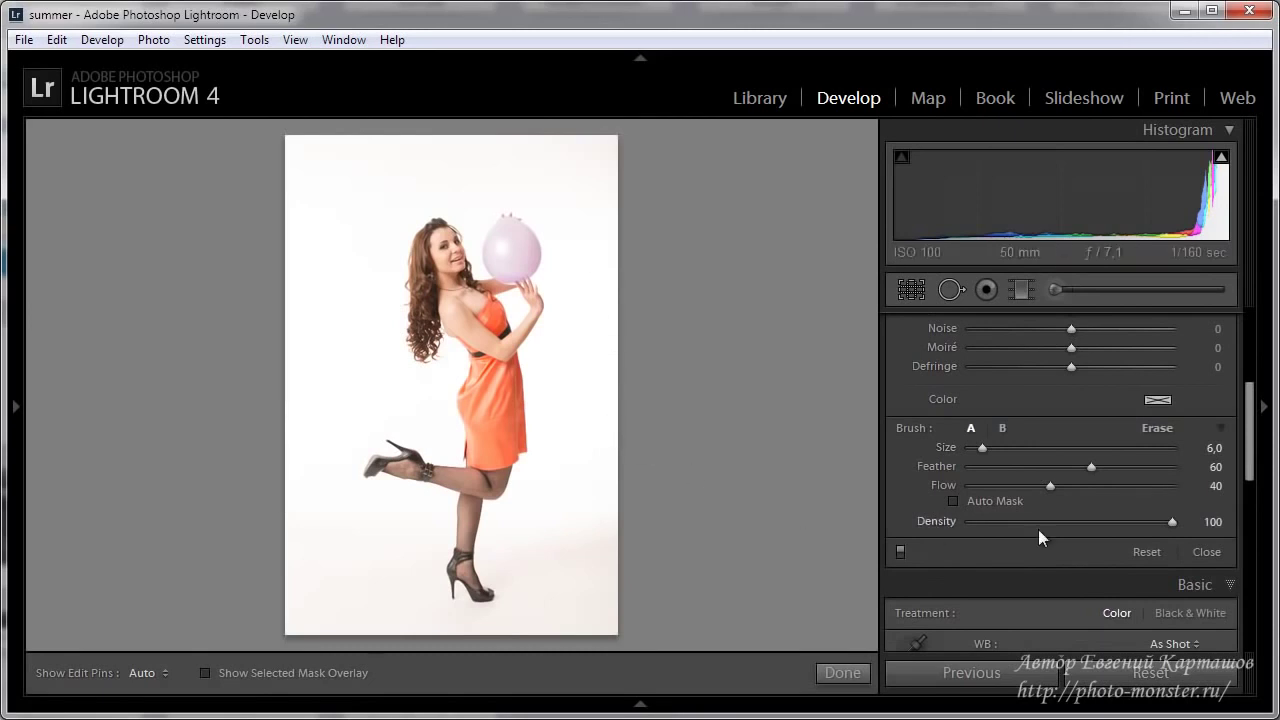
Set the brush to Flow 100, Feather 0 and Size 17, and hide the edit pins
drag(1050, 486, 1204, 484)
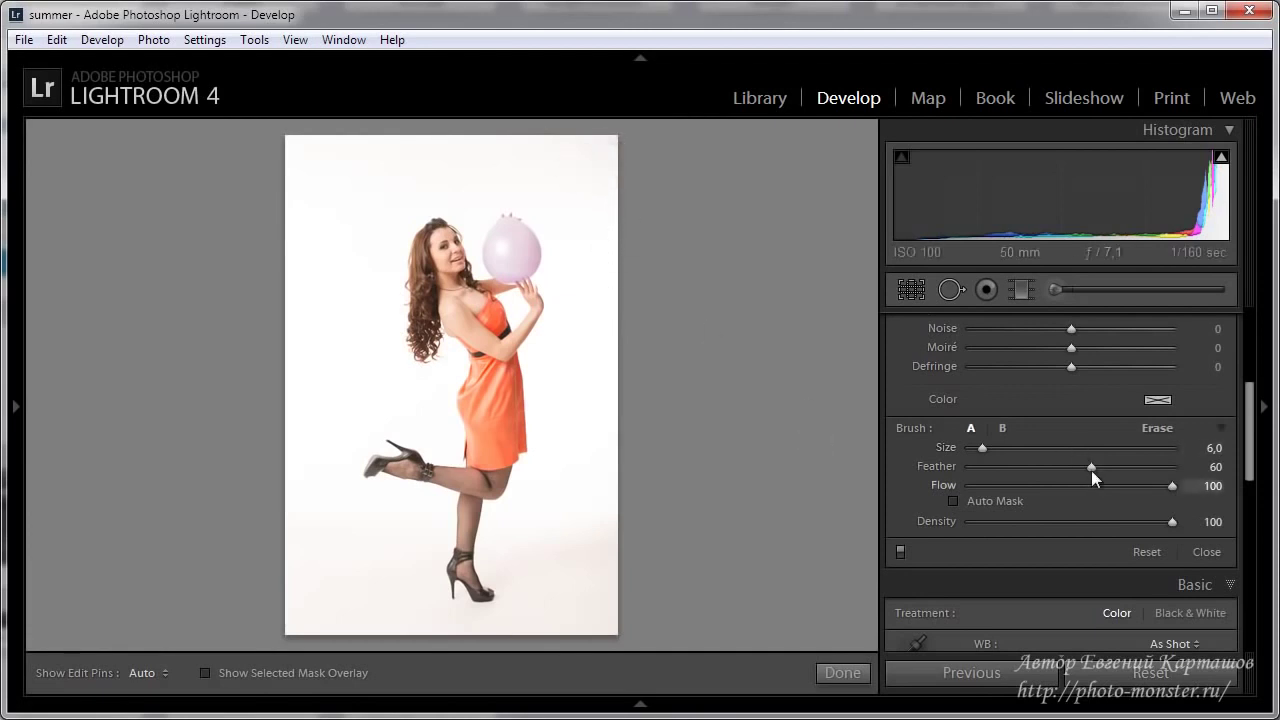
drag(1091, 468, 952, 467)
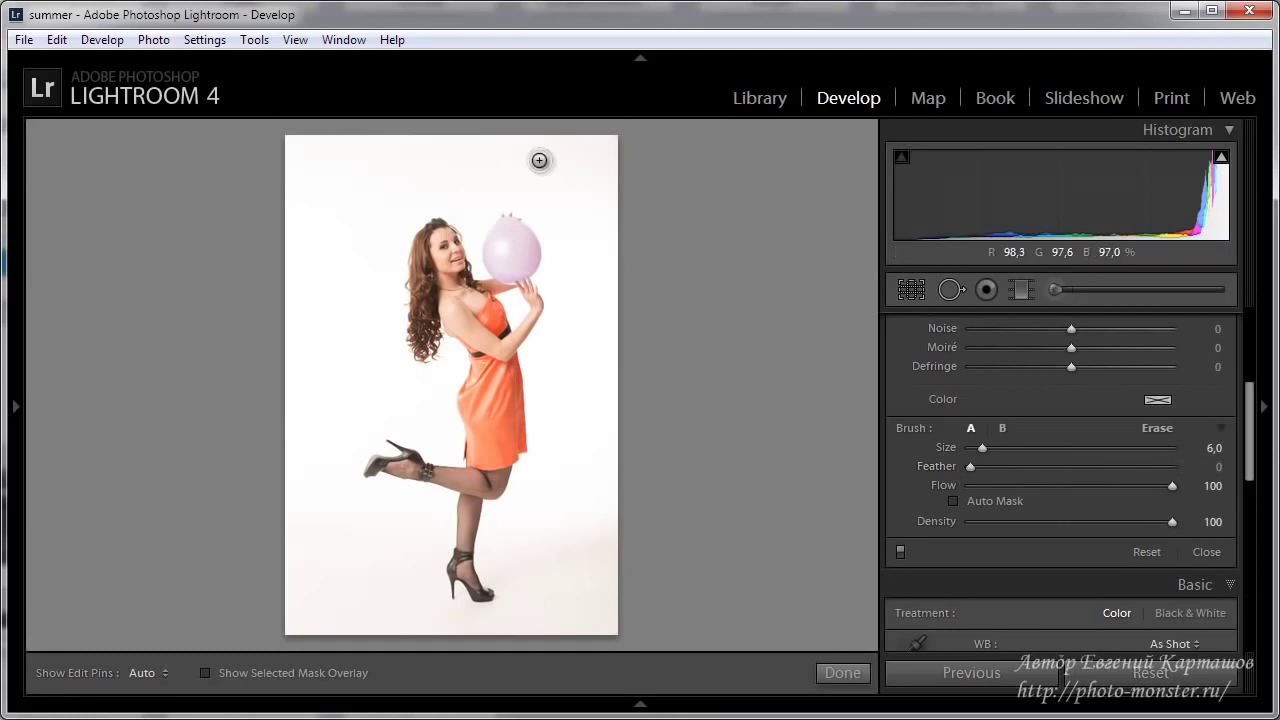
scroll(540, 160, up, 3)
scroll(540, 160, up, 3)
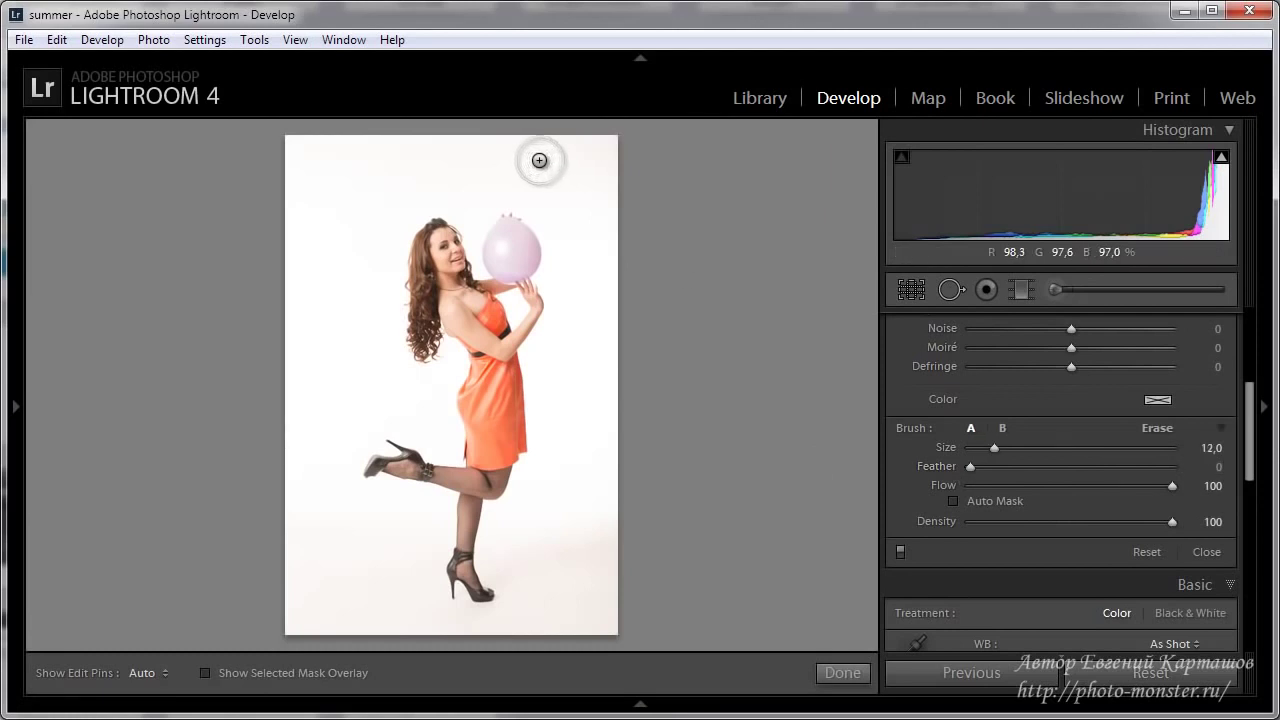
scroll(540, 160, up, 3)
key(h)
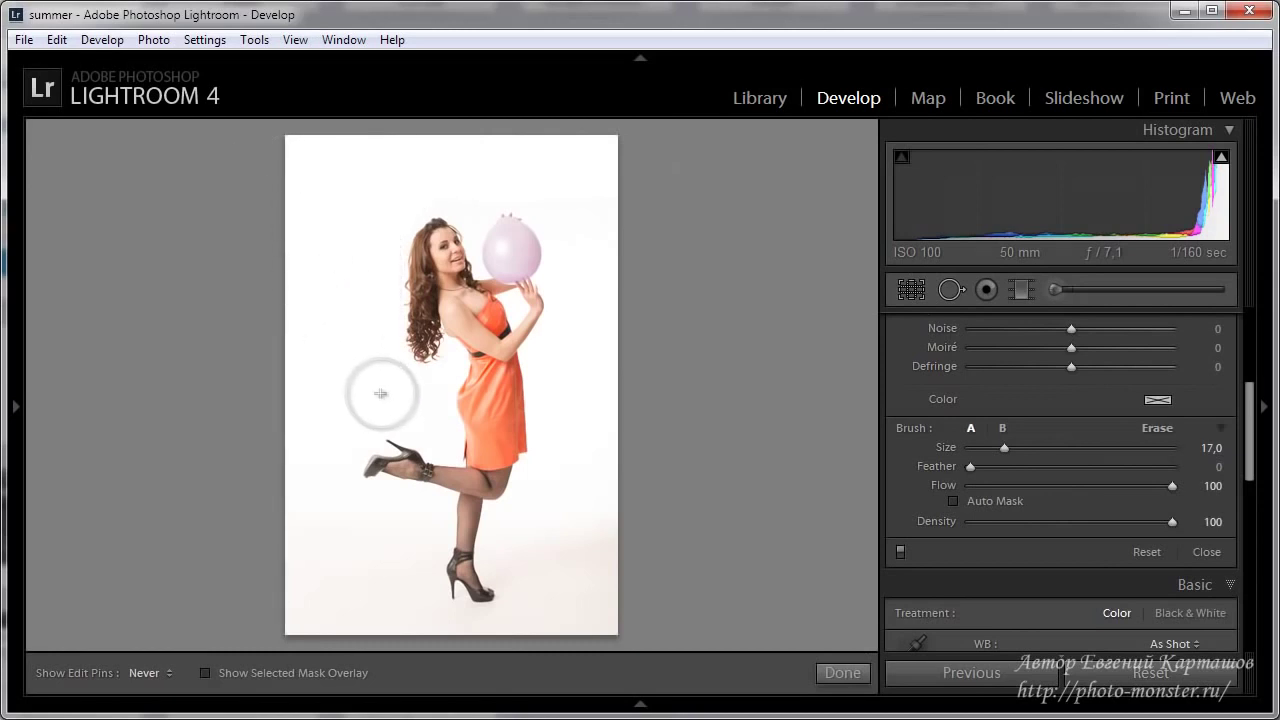
Paint the backdrop around the model white with the brightening brush
mouse_move(327, 442)
mouse_down()
mouse_move(386, 526)
mouse_move(400, 617)
mouse_move(416, 527)
mouse_move(403, 594)
mouse_move(460, 643)
mouse_move(509, 654)
mouse_move(596, 613)
mouse_move(534, 566)
mouse_move(600, 514)
mouse_move(605, 562)
mouse_move(557, 509)
mouse_move(569, 374)
mouse_move(602, 333)
mouse_move(586, 214)
mouse_move(543, 166)
mouse_move(609, 209)
mouse_move(592, 175)
mouse_move(626, 443)
mouse_move(603, 603)
mouse_move(629, 320)
mouse_move(598, 159)
mouse_move(643, 466)
mouse_up()
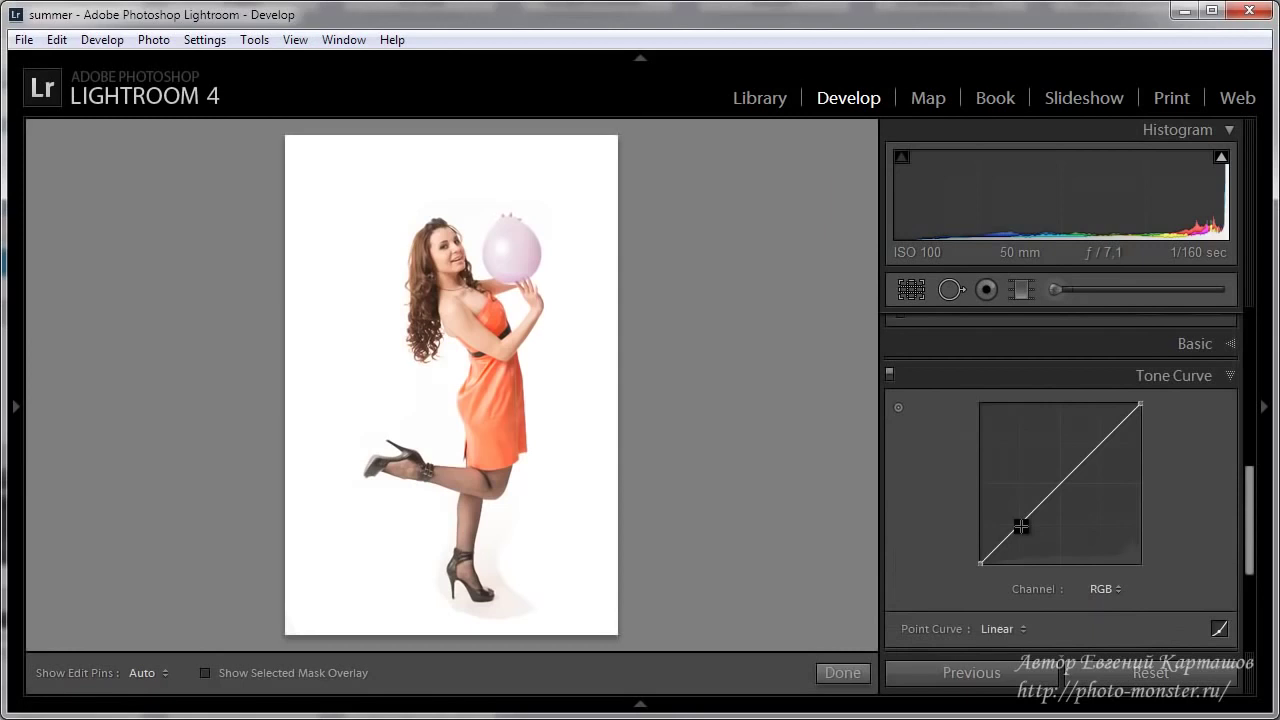
Drag the curve's shadow point far right to darken the portrait, then zoom in
drag(1020, 523, 1123, 615)
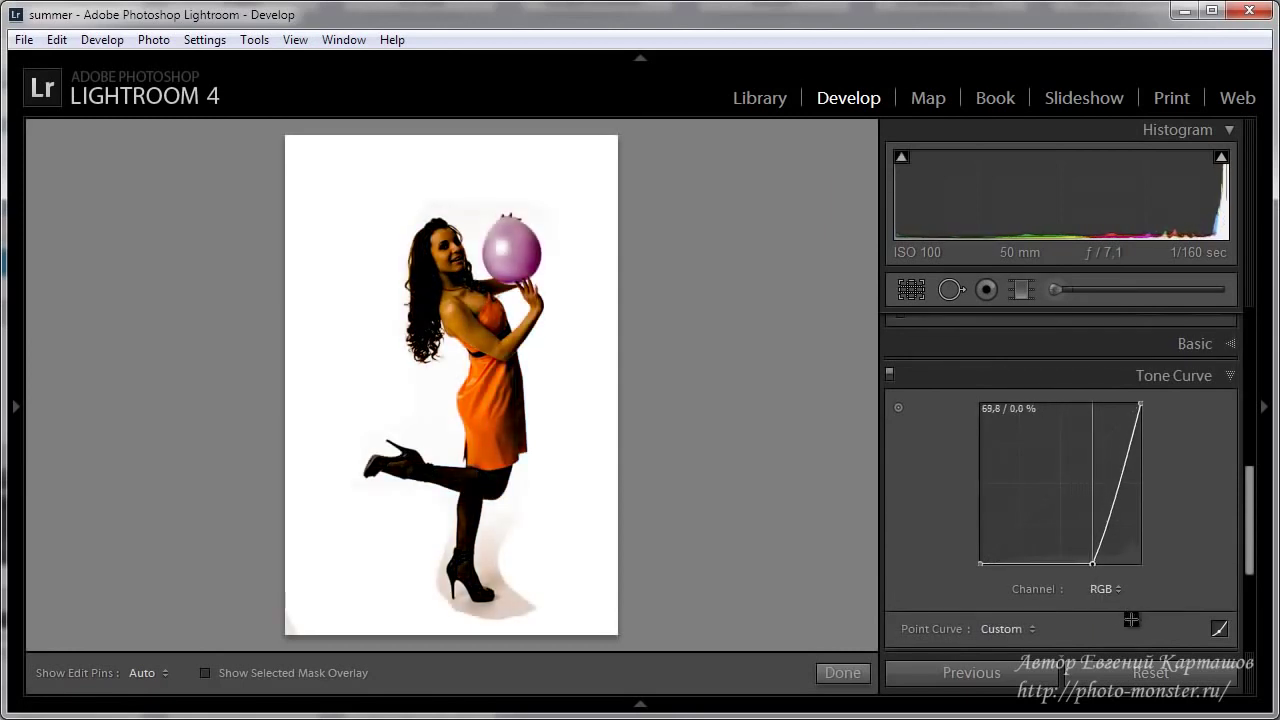
drag(1123, 615, 1163, 626)
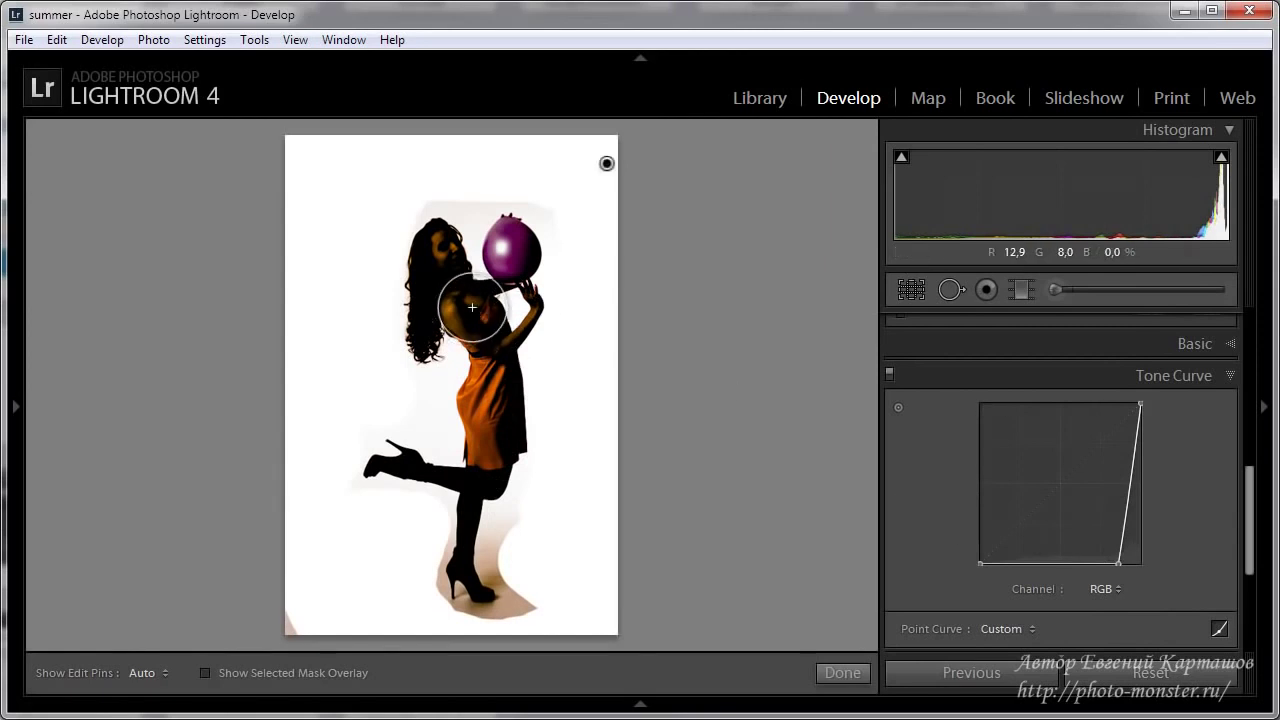
key(z)
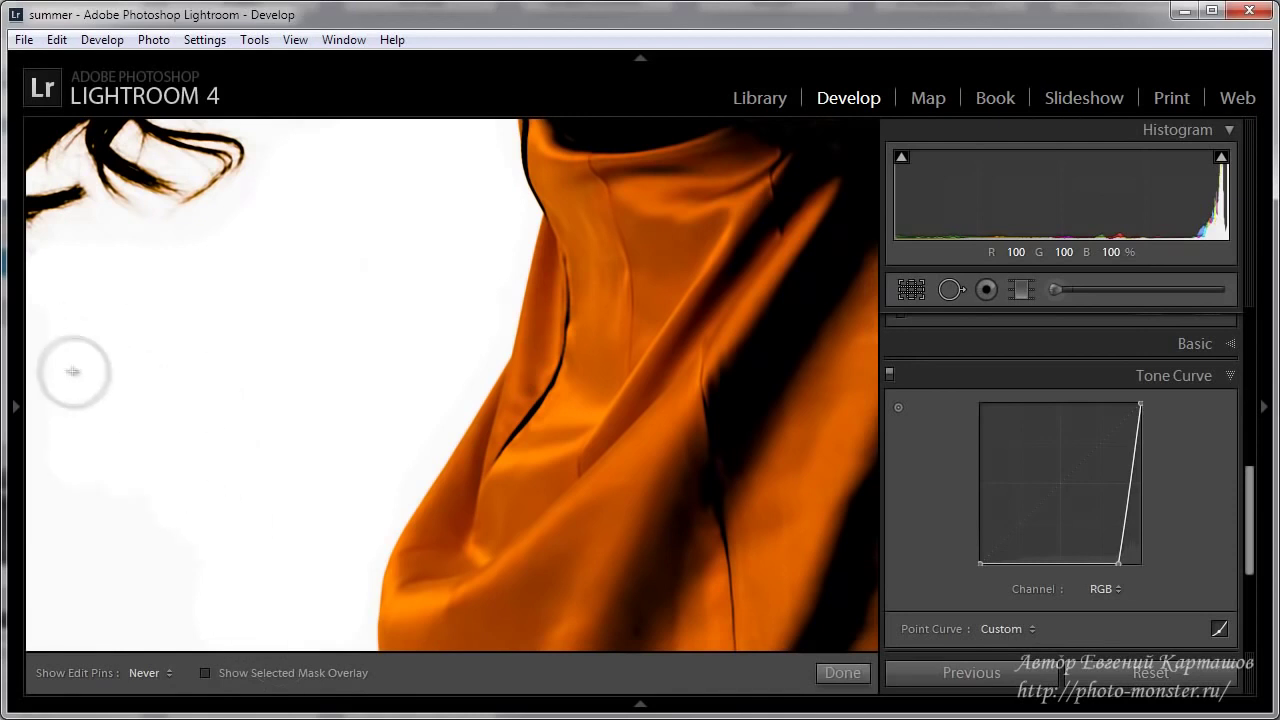
With clipping shown, brush the background between hair, dress and arm white, erasing any spill
key(h)
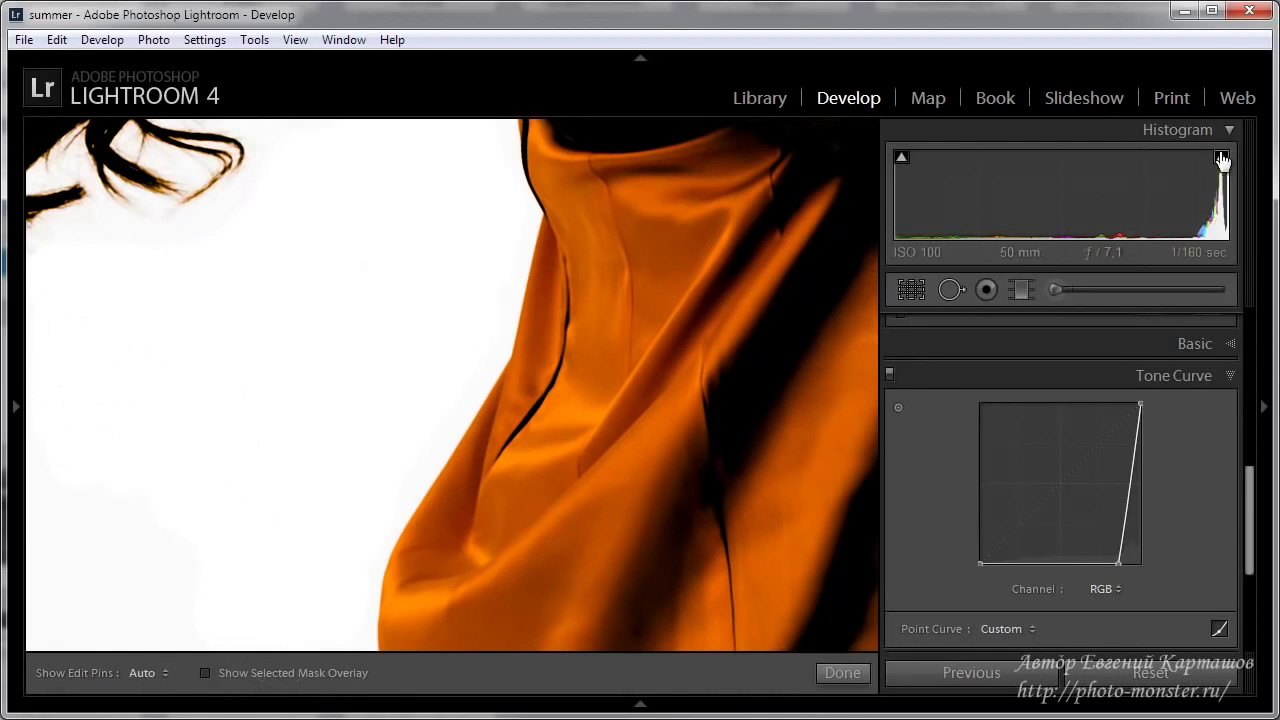
click(1221, 157)
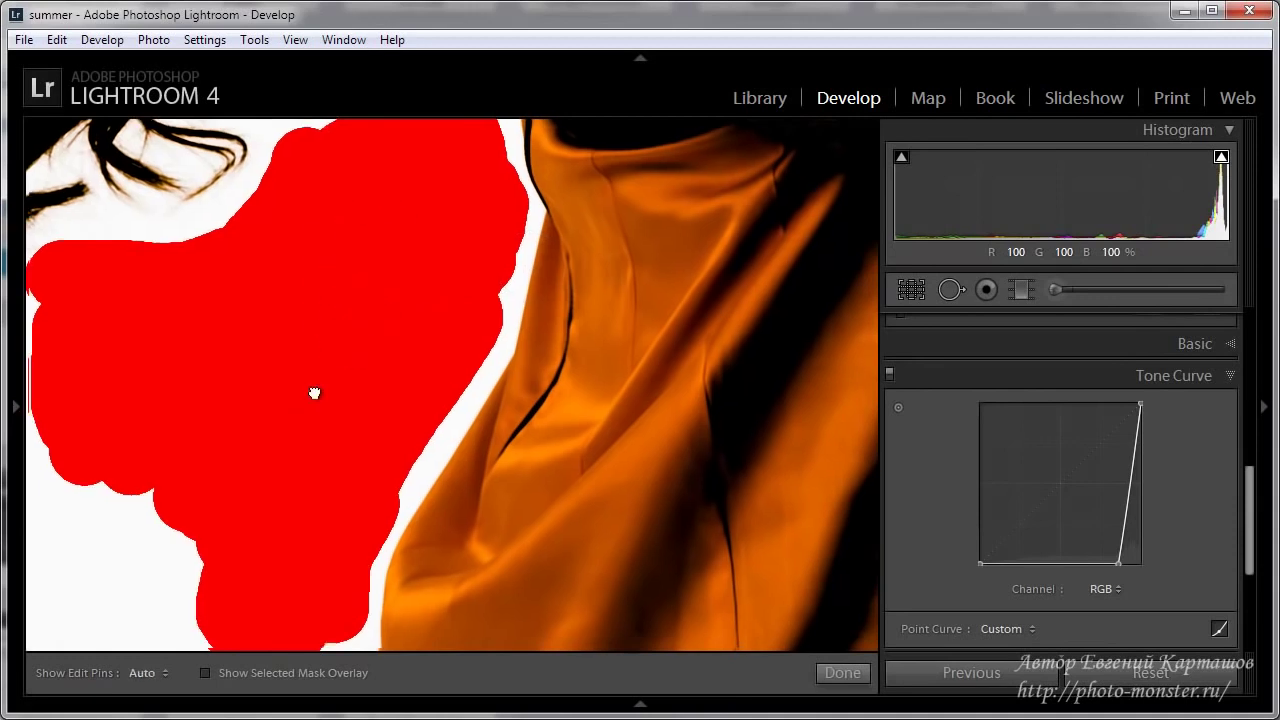
mouse_move(314, 393)
mouse_down()
mouse_move(474, 171)
mouse_move(480, 134)
mouse_up()
key(h)
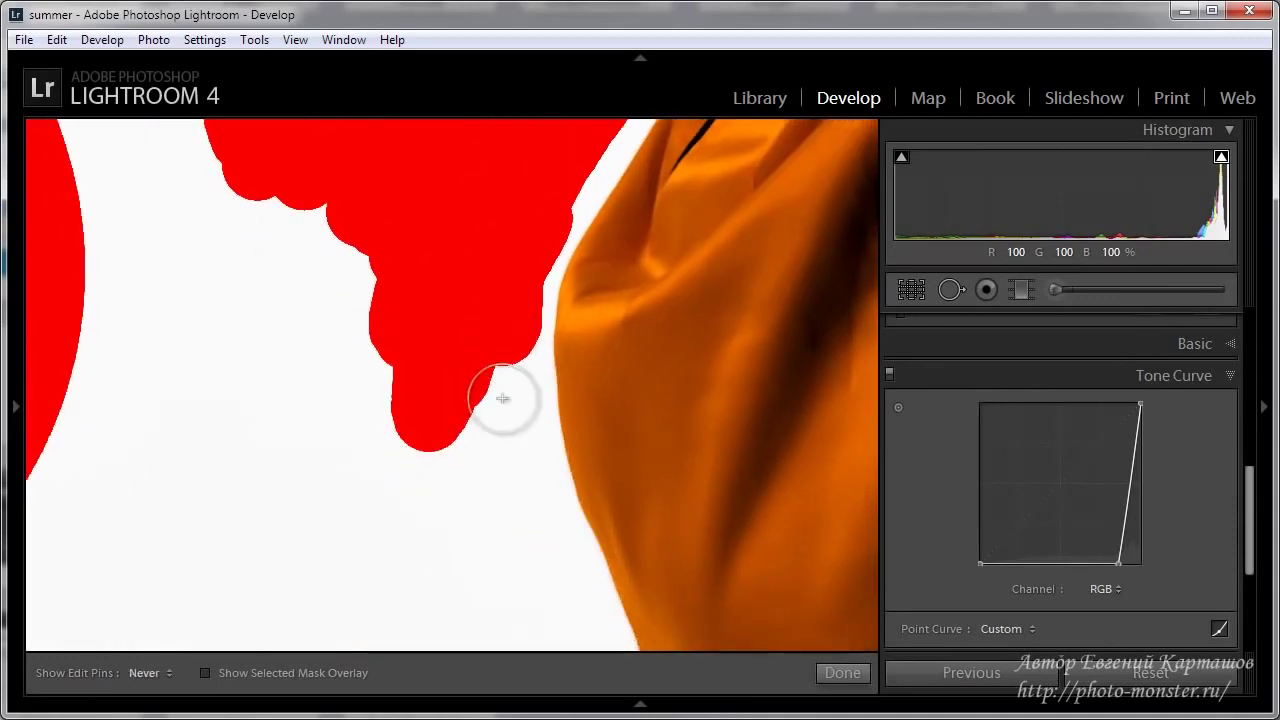
mouse_move(503, 398)
mouse_down()
mouse_move(500, 486)
mouse_move(517, 486)
mouse_move(562, 611)
mouse_move(500, 537)
mouse_move(434, 543)
mouse_move(366, 329)
mouse_move(280, 164)
mouse_move(254, 186)
mouse_move(123, 143)
mouse_move(100, 151)
mouse_move(103, 224)
mouse_move(220, 206)
mouse_move(249, 286)
mouse_move(166, 303)
mouse_move(140, 358)
mouse_move(386, 374)
mouse_move(69, 371)
mouse_move(359, 452)
mouse_up()
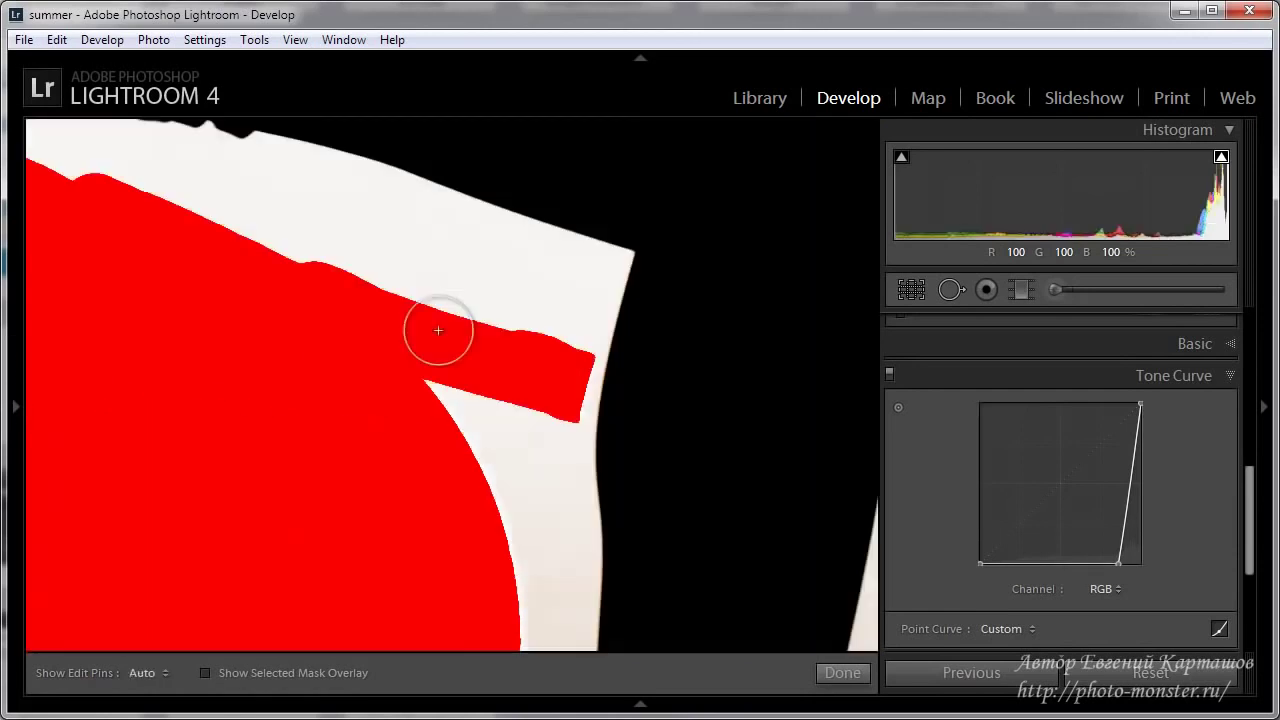
mouse_move(437, 323)
mouse_down()
mouse_move(526, 363)
mouse_move(666, 397)
mouse_up()
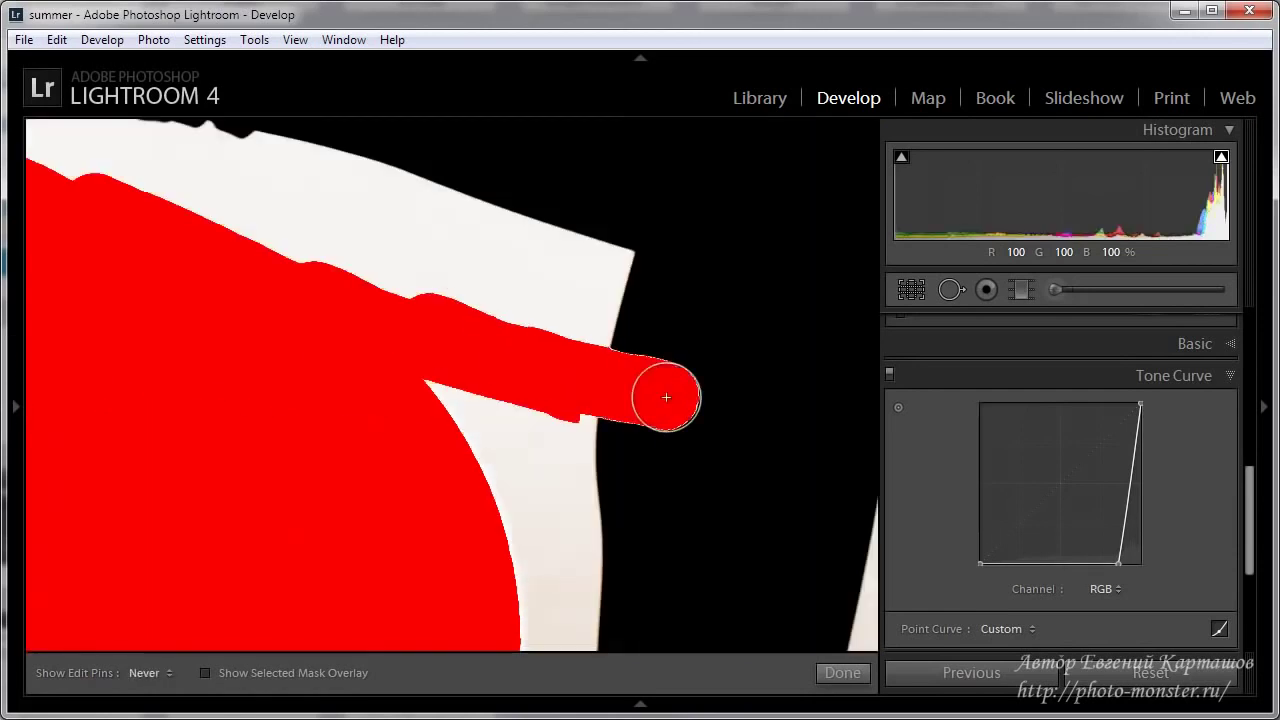
key(h)
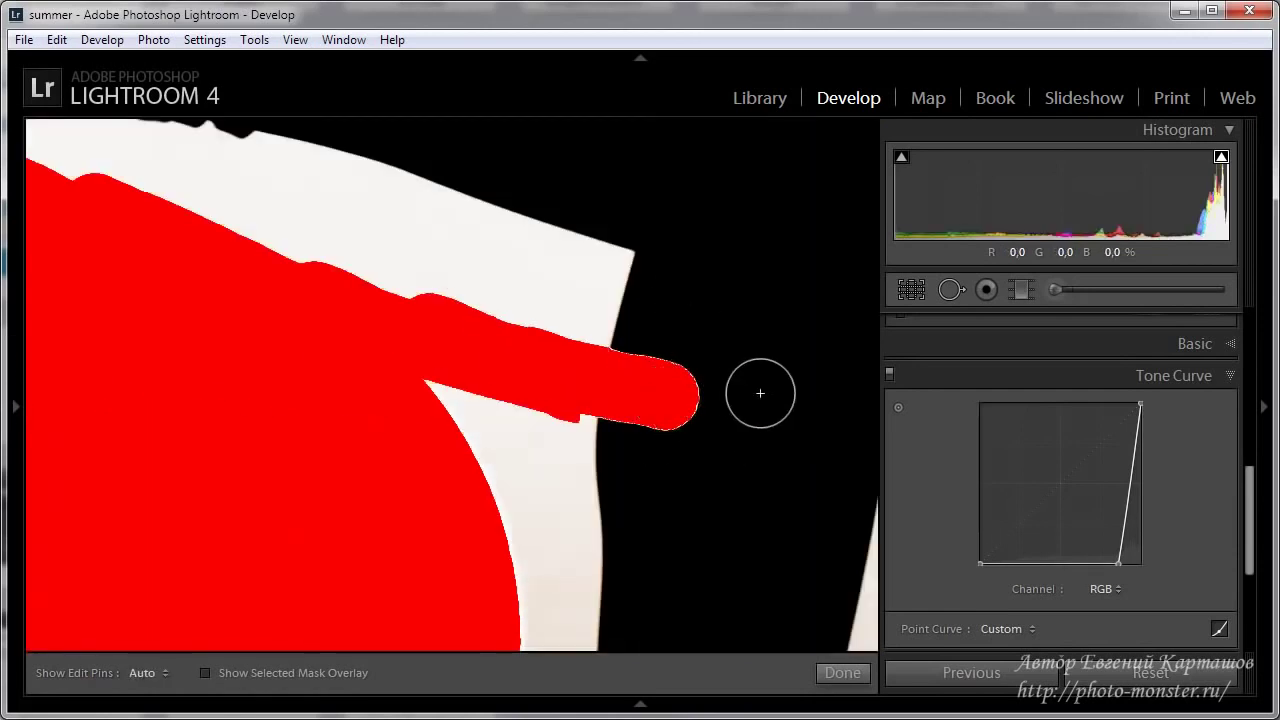
key(alt)
key(h)
mouse_move(706, 357)
mouse_down()
mouse_move(666, 446)
mouse_move(660, 329)
mouse_move(663, 443)
mouse_move(649, 363)
mouse_move(632, 363)
mouse_move(620, 403)
mouse_move(623, 349)
mouse_move(606, 400)
mouse_move(617, 327)
mouse_move(580, 403)
mouse_move(586, 331)
mouse_move(577, 439)
mouse_up()
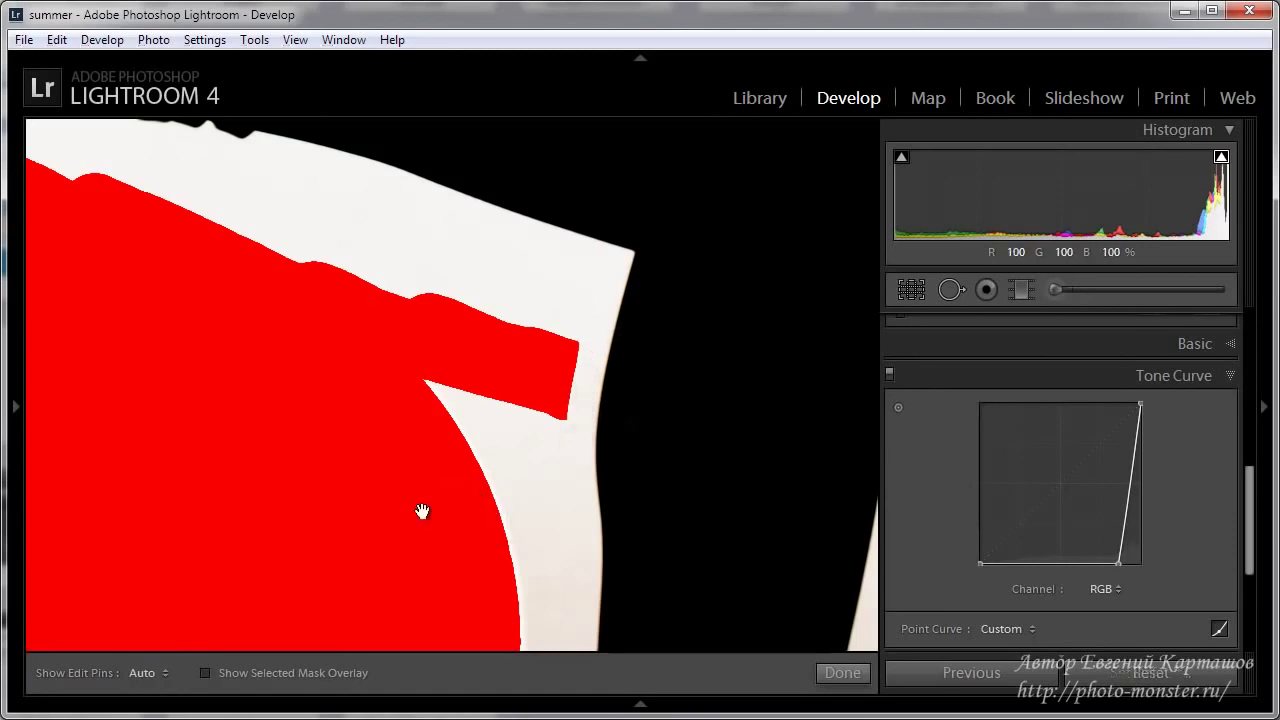
Brush the leftover background along the leg, heel and skin edges, then fit the photo
drag(420, 511, 408, 186)
drag(411, 320, 471, 280)
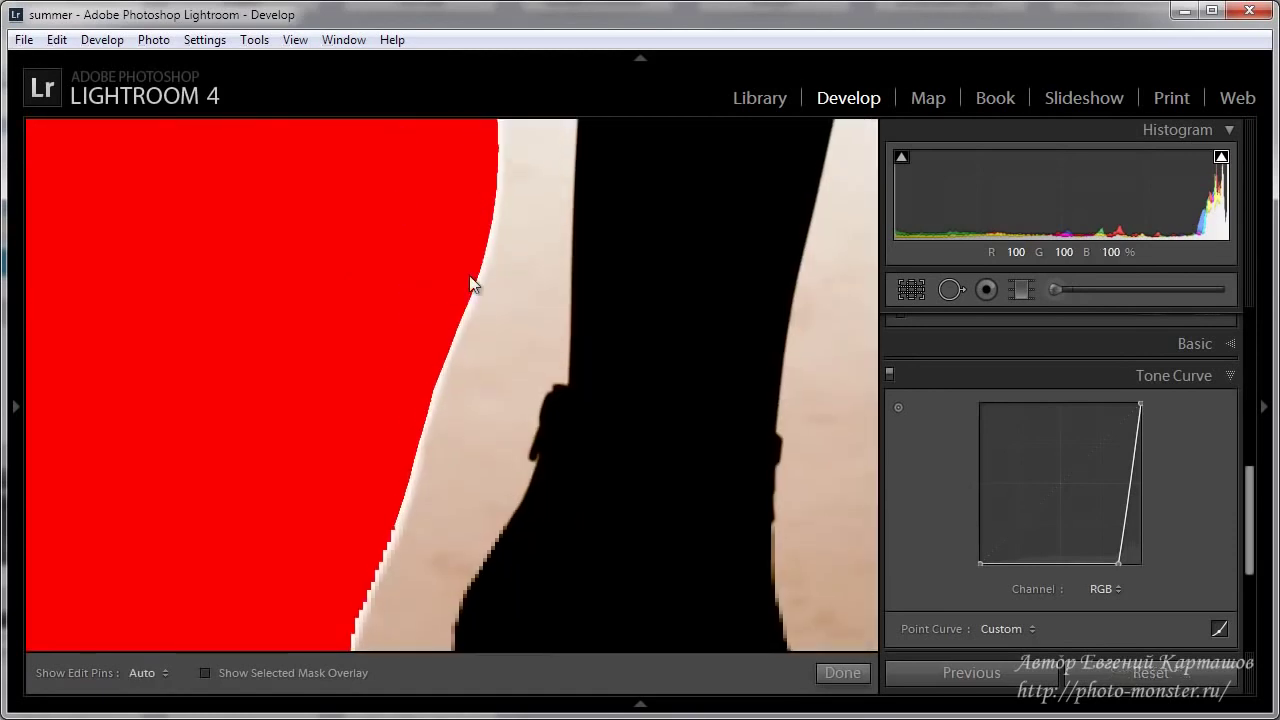
key(h)
mouse_move(380, 357)
mouse_down()
mouse_move(391, 571)
mouse_move(387, 419)
mouse_move(414, 586)
mouse_move(440, 630)
mouse_up()
mouse_move(349, 500)
mouse_down()
mouse_move(289, 129)
mouse_move(266, 72)
mouse_up()
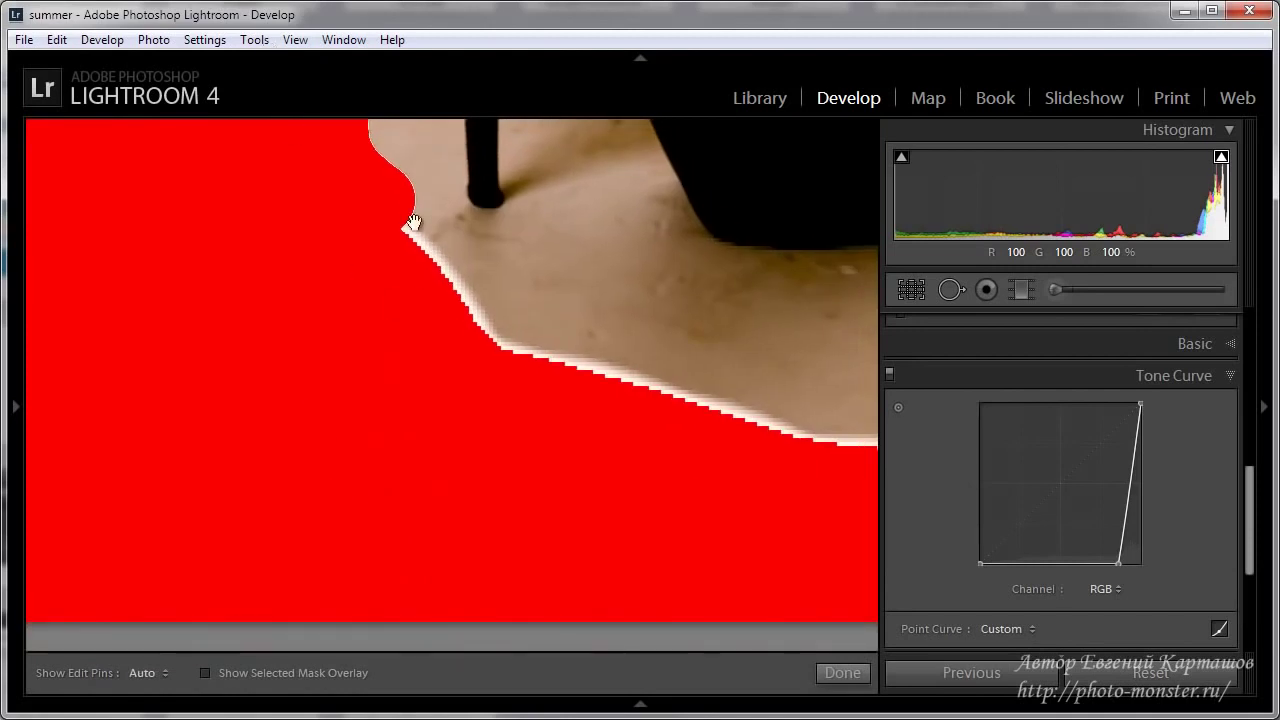
mouse_move(414, 222)
mouse_down()
mouse_move(394, 214)
mouse_move(534, 363)
mouse_move(751, 388)
mouse_move(500, 257)
mouse_move(677, 320)
mouse_move(534, 251)
mouse_move(153, 296)
mouse_move(737, 280)
mouse_move(649, 234)
mouse_up()
drag(700, 298, 314, 500)
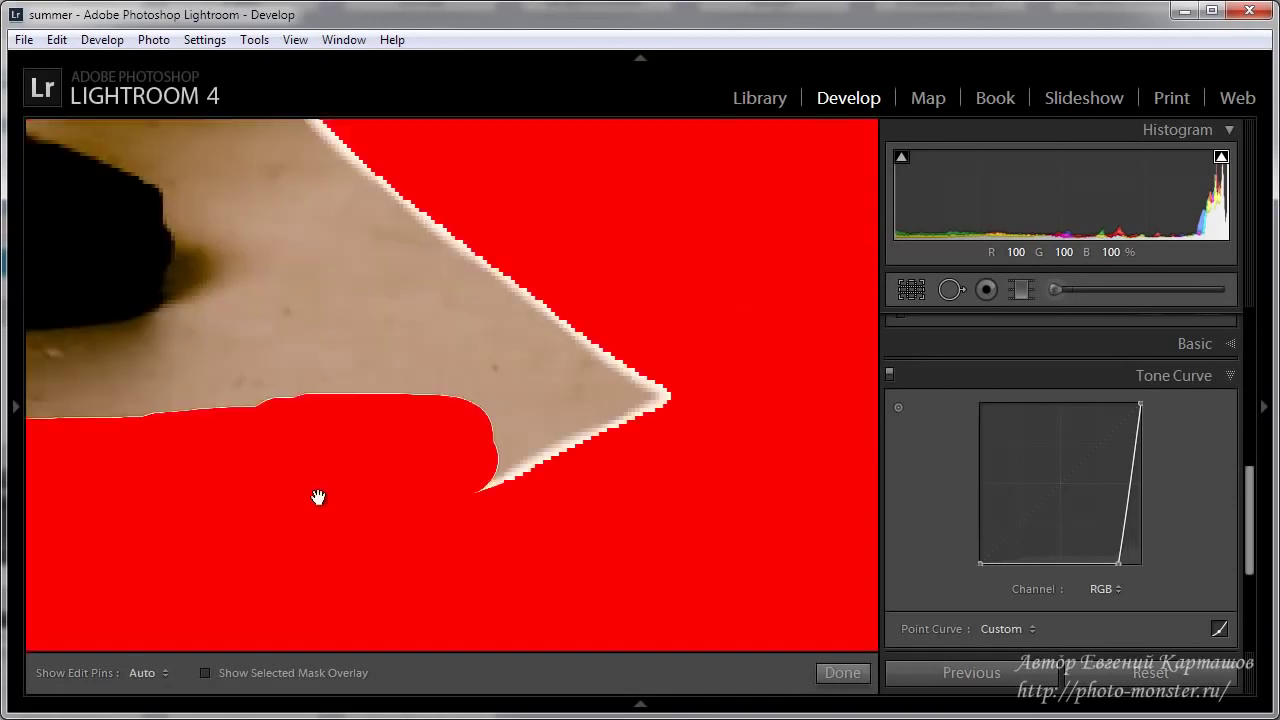
drag(465, 262, 431, 411)
key(z)
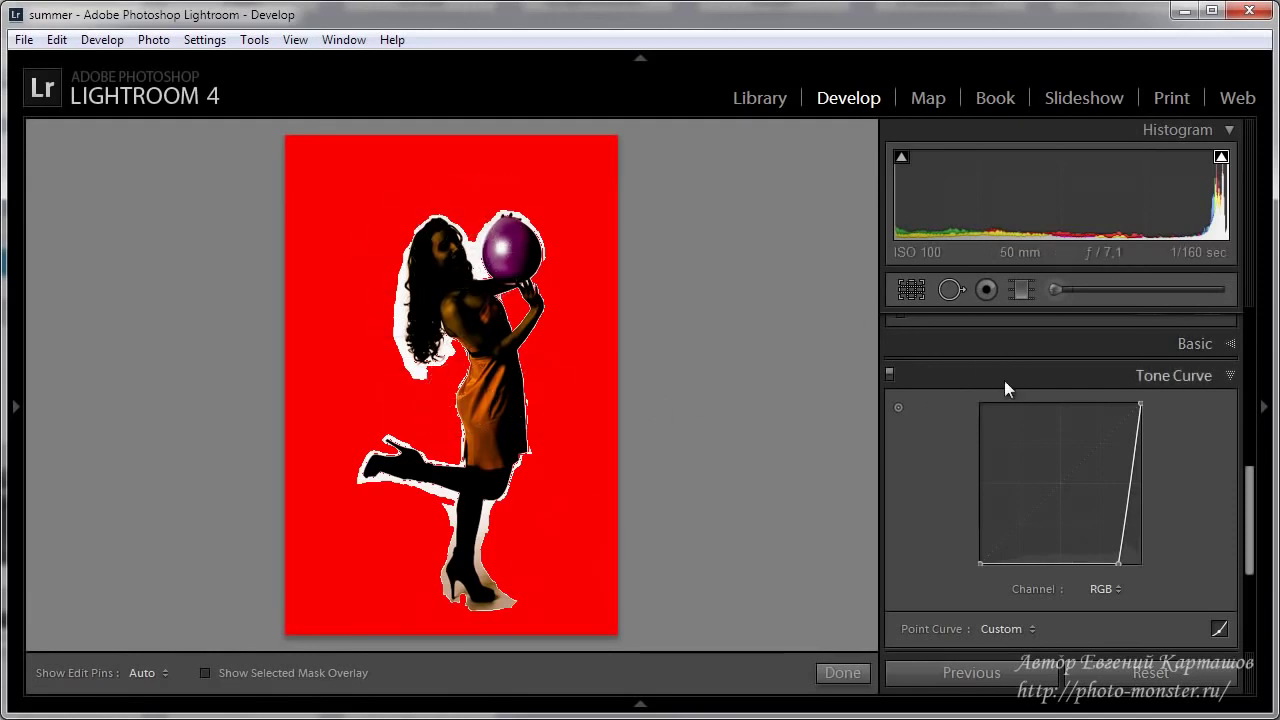
Reopen the Exposure 4.00 brush adjustment and turn on Auto Mask for the brush
click(1052, 289)
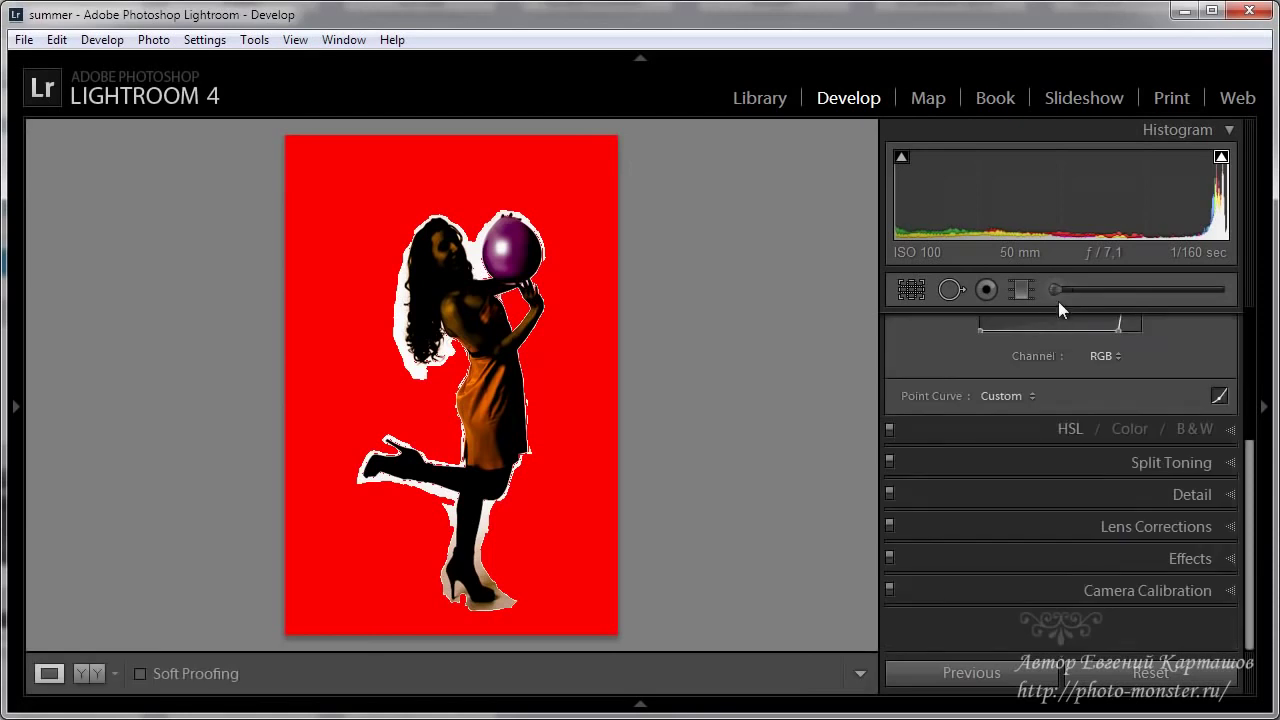
click(1055, 295)
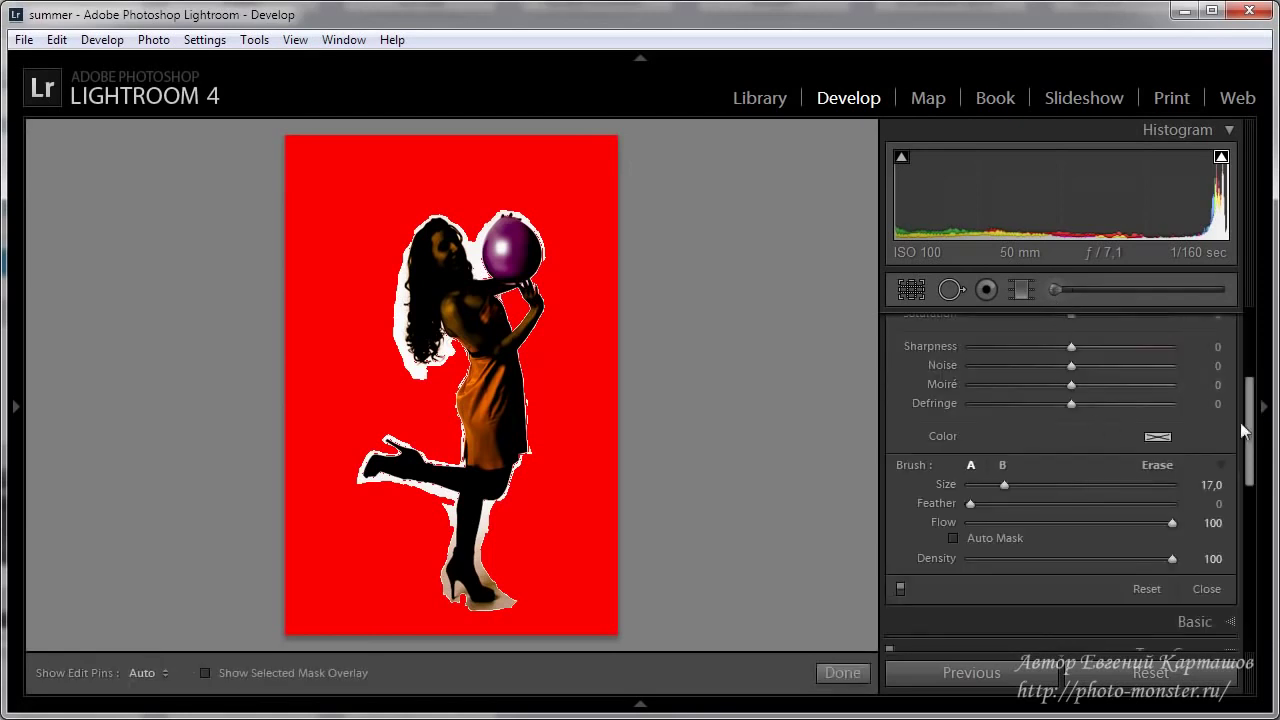
drag(1254, 437, 1258, 344)
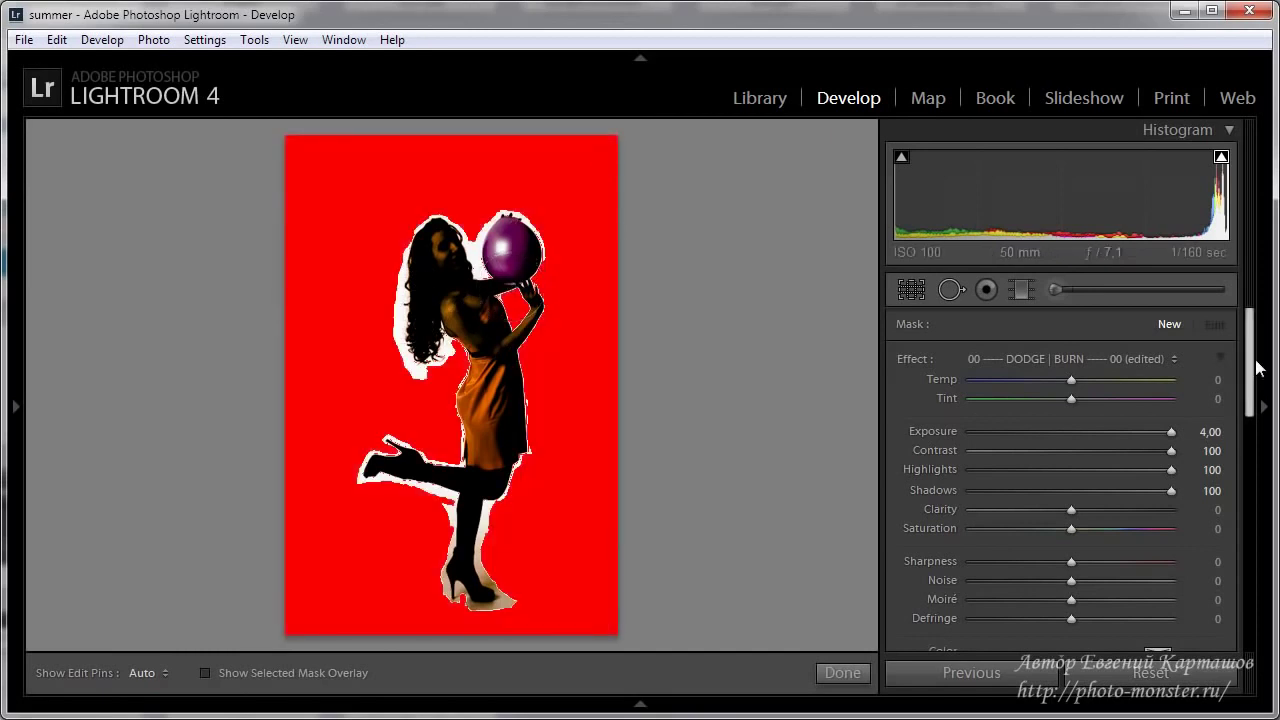
scroll(1258, 380, down, 5)
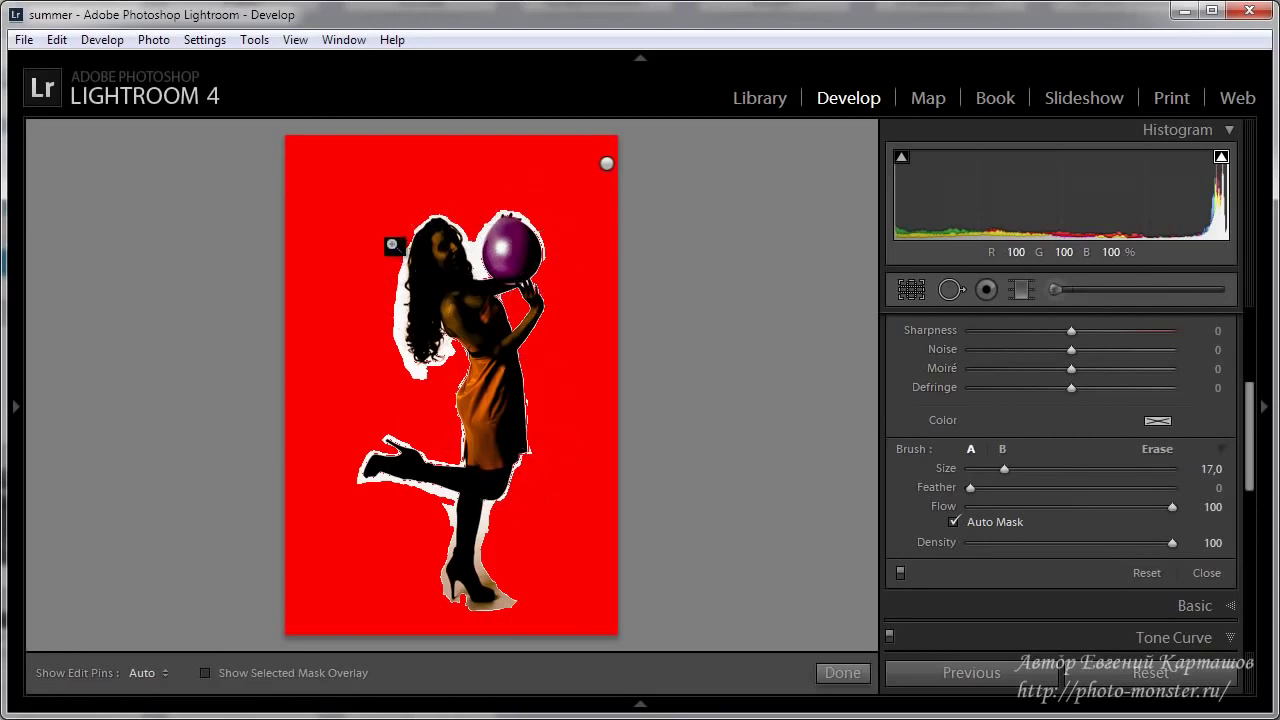
Zoom in on the balloon and auto-mask paint the white halo along its edge, then fit
click(505, 307)
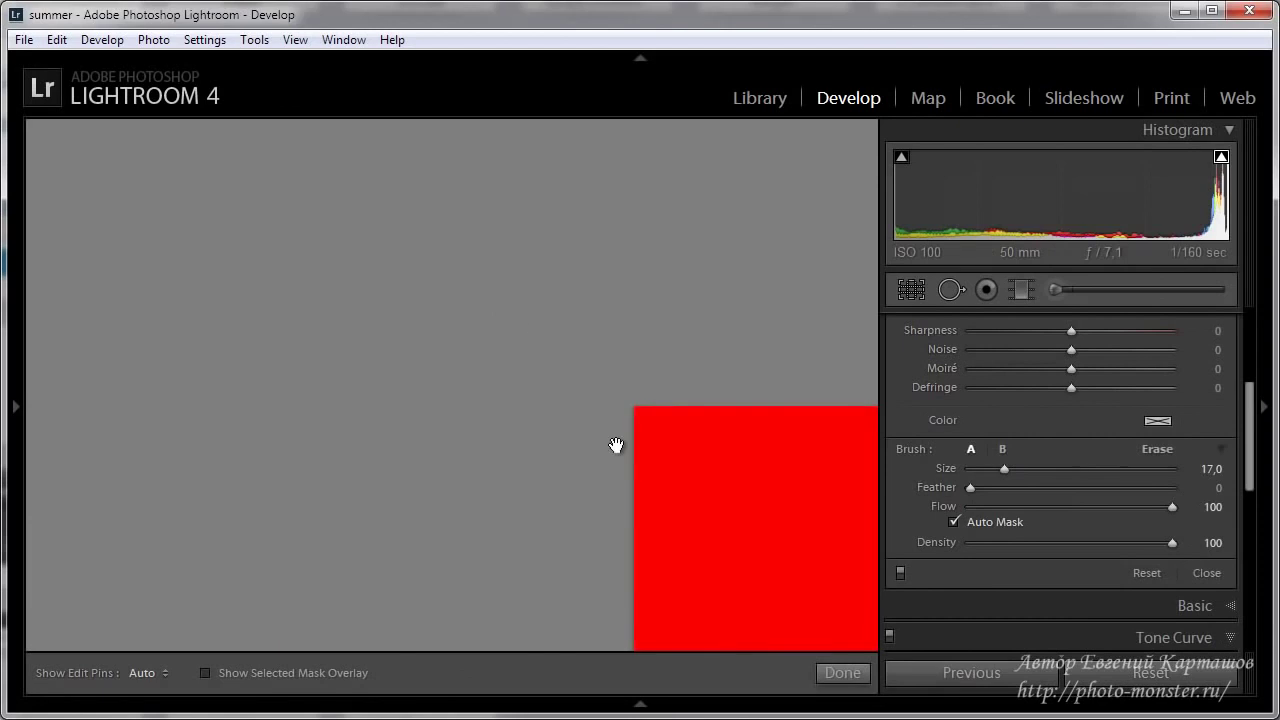
click(717, 489)
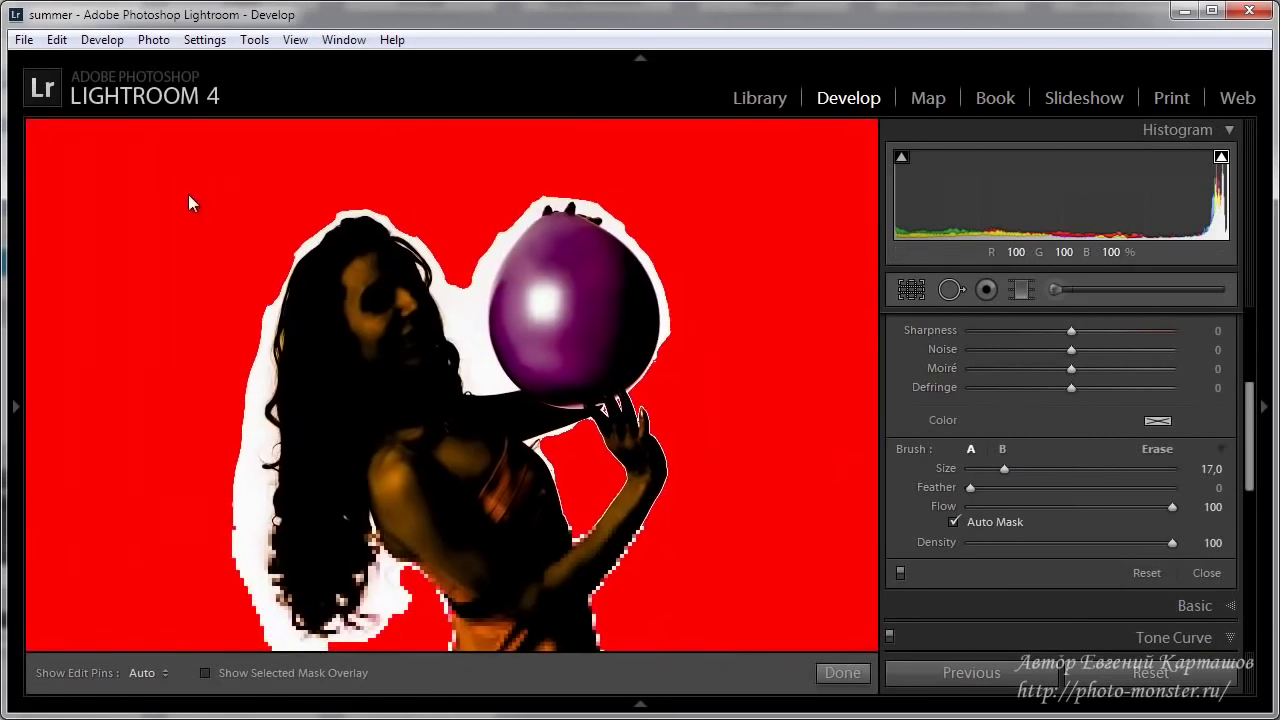
key(z)
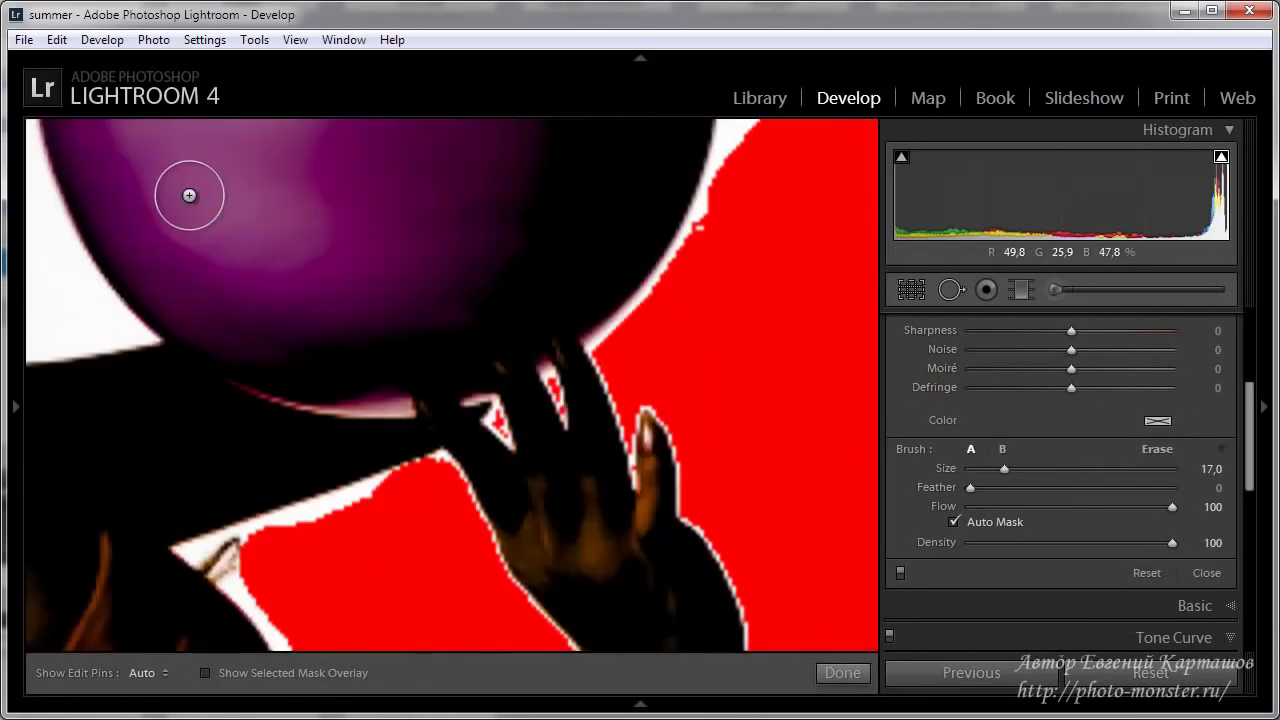
drag(272, 188, 22, 410)
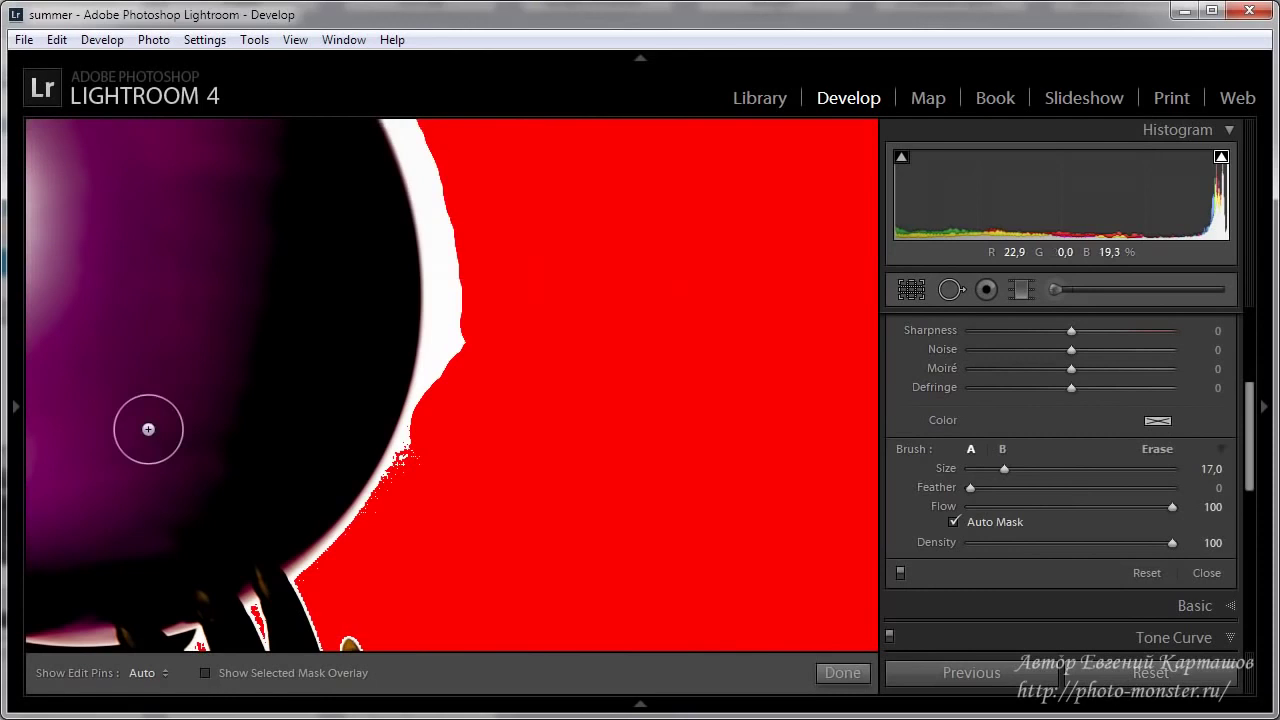
mouse_move(334, 558)
mouse_down()
mouse_move(311, 563)
mouse_move(400, 471)
mouse_move(456, 330)
mouse_move(457, 266)
mouse_move(423, 129)
mouse_up()
drag(441, 183, 444, 362)
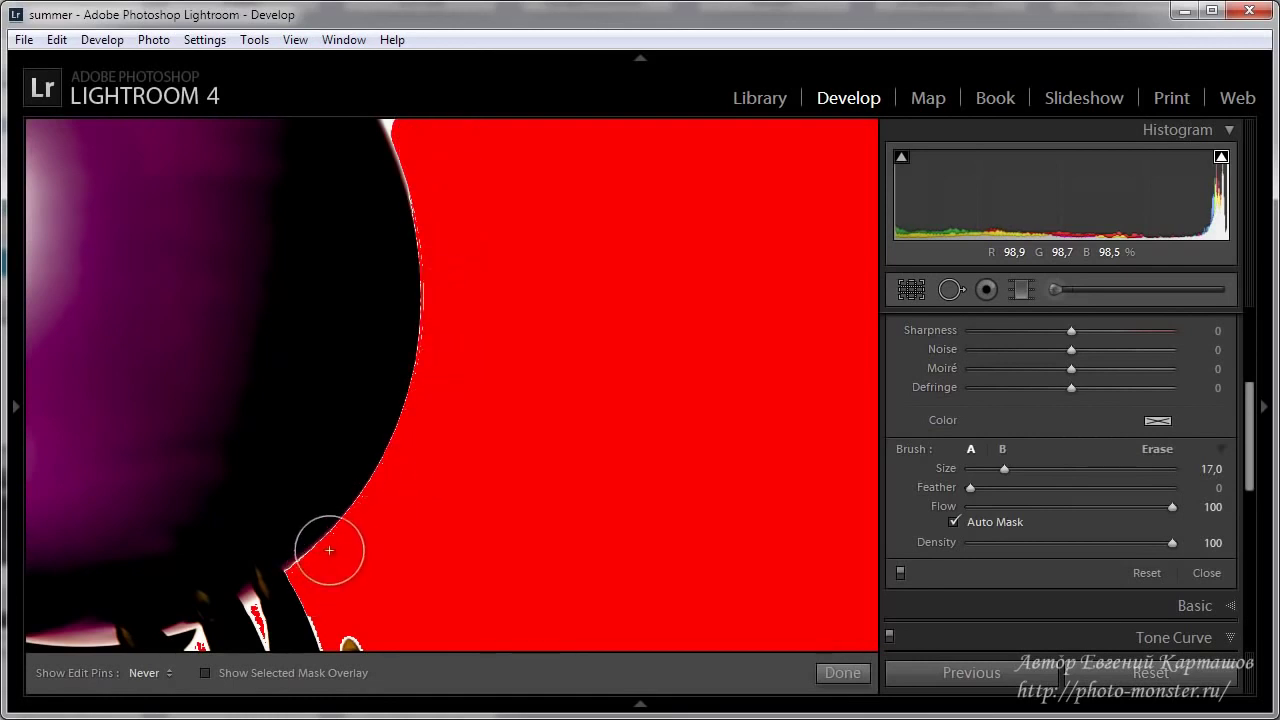
mouse_move(329, 550)
mouse_down()
mouse_move(409, 400)
mouse_move(443, 258)
mouse_up()
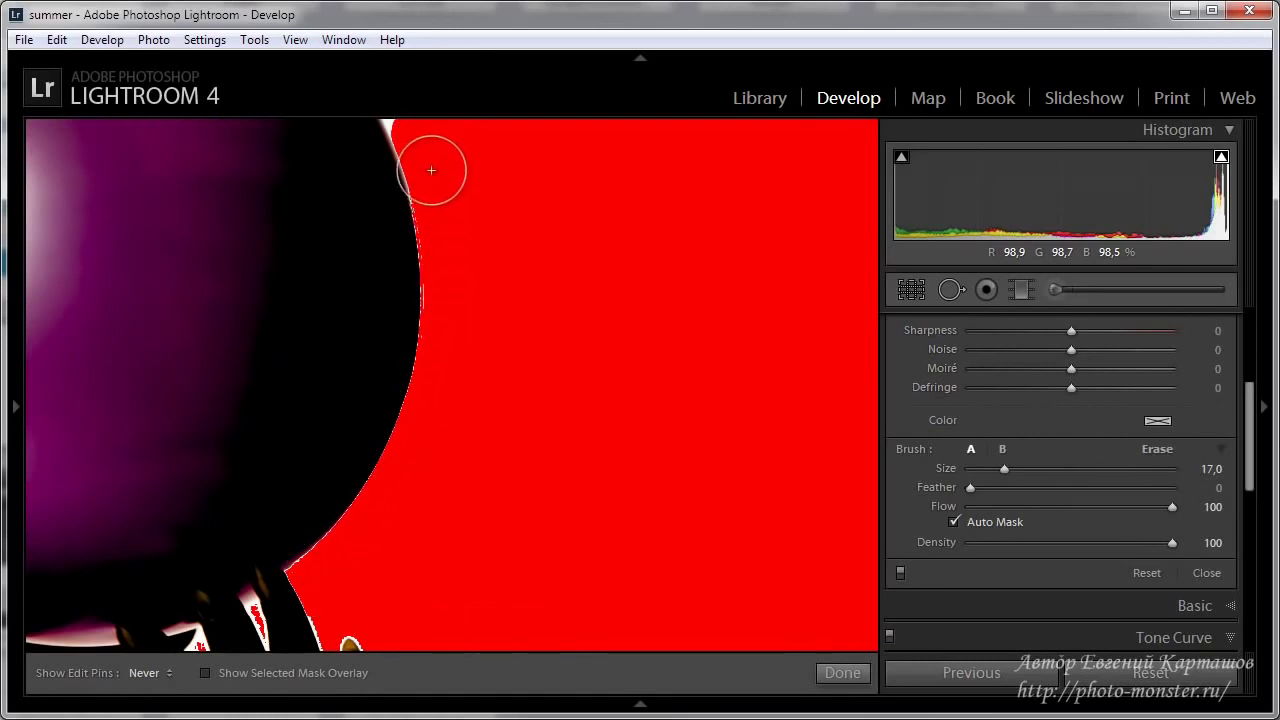
mouse_move(431, 170)
mouse_down()
mouse_move(544, 246)
mouse_move(589, 493)
mouse_up()
mouse_move(500, 380)
mouse_down()
mouse_move(396, 226)
mouse_move(346, 177)
mouse_move(309, 163)
mouse_move(452, 305)
mouse_up()
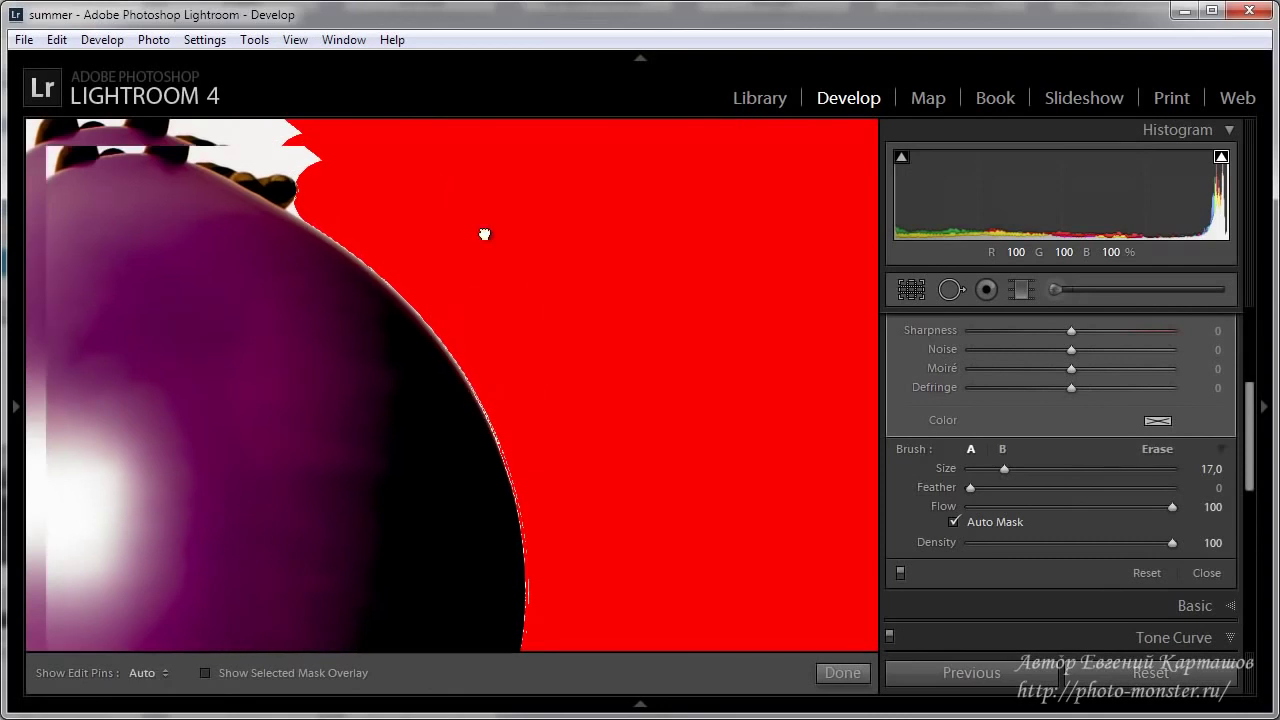
drag(486, 229, 700, 491)
key(z)
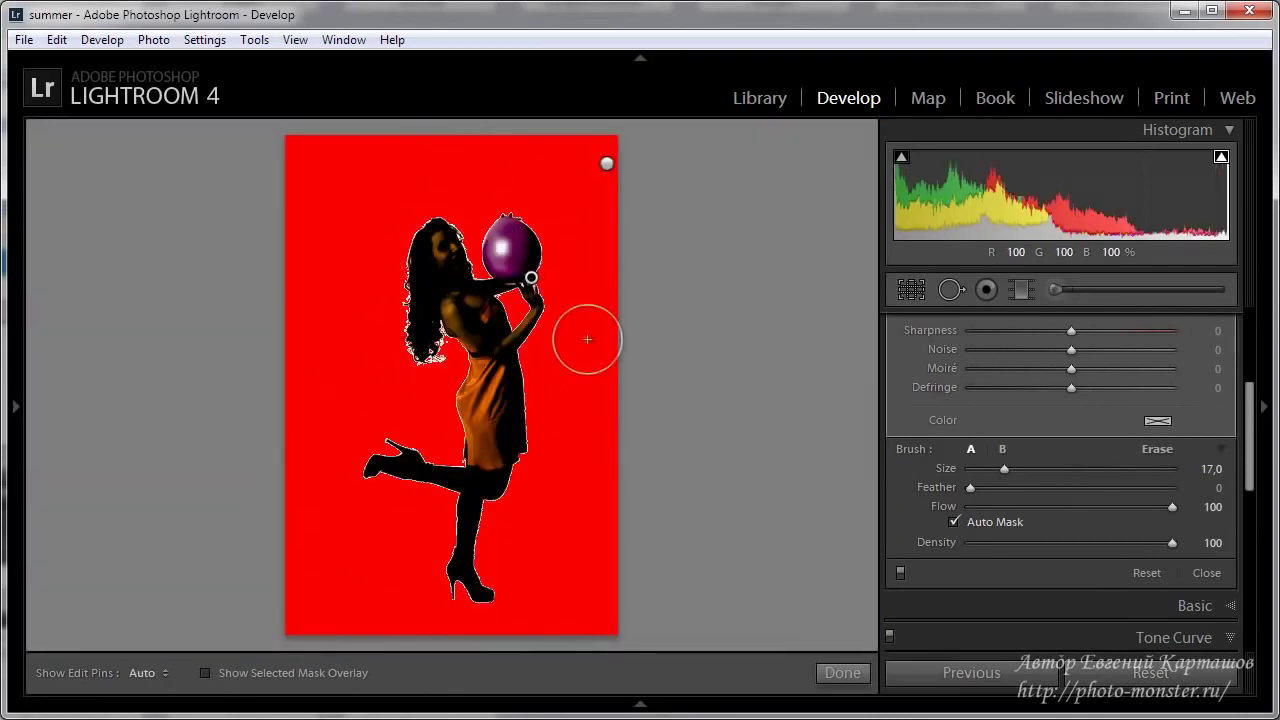
Turn off the highlight clipping warning above the histogram
click(1221, 158)
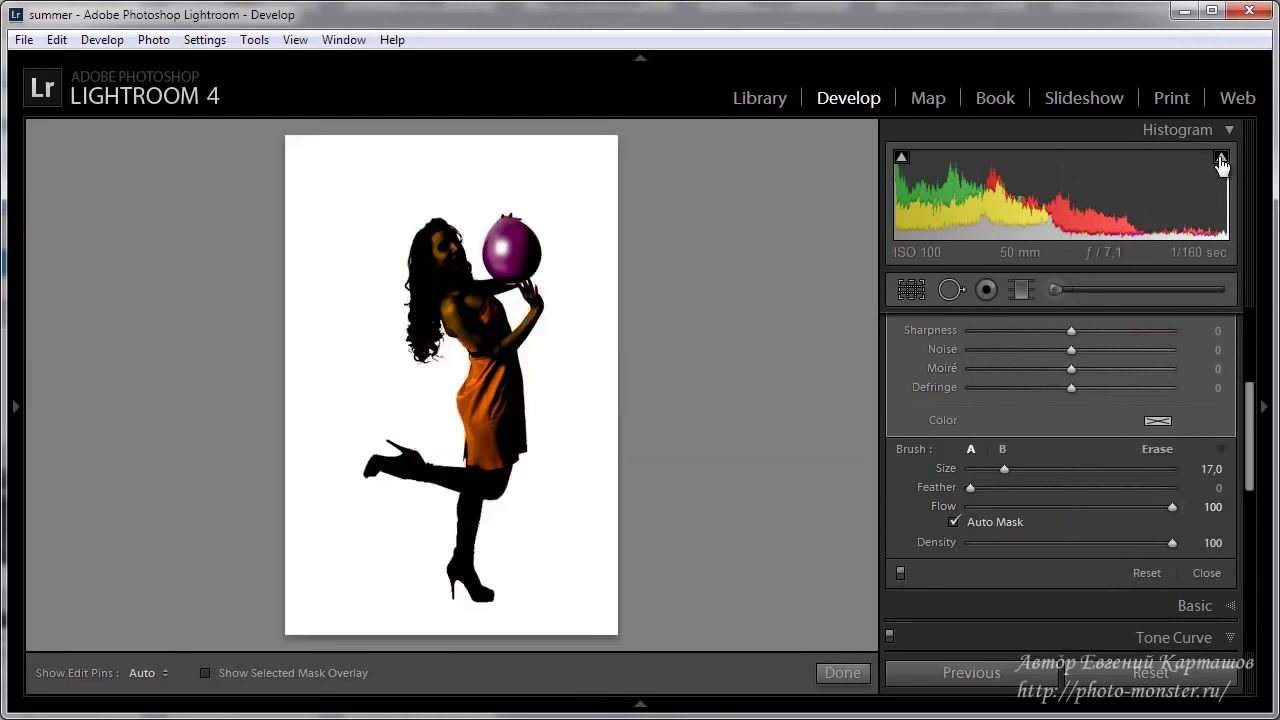
Reset the Tone Curve's Point Curve to the Linear preset
mouse_move(451, 300)
click(1229, 637)
scroll(1215, 605, down, 2)
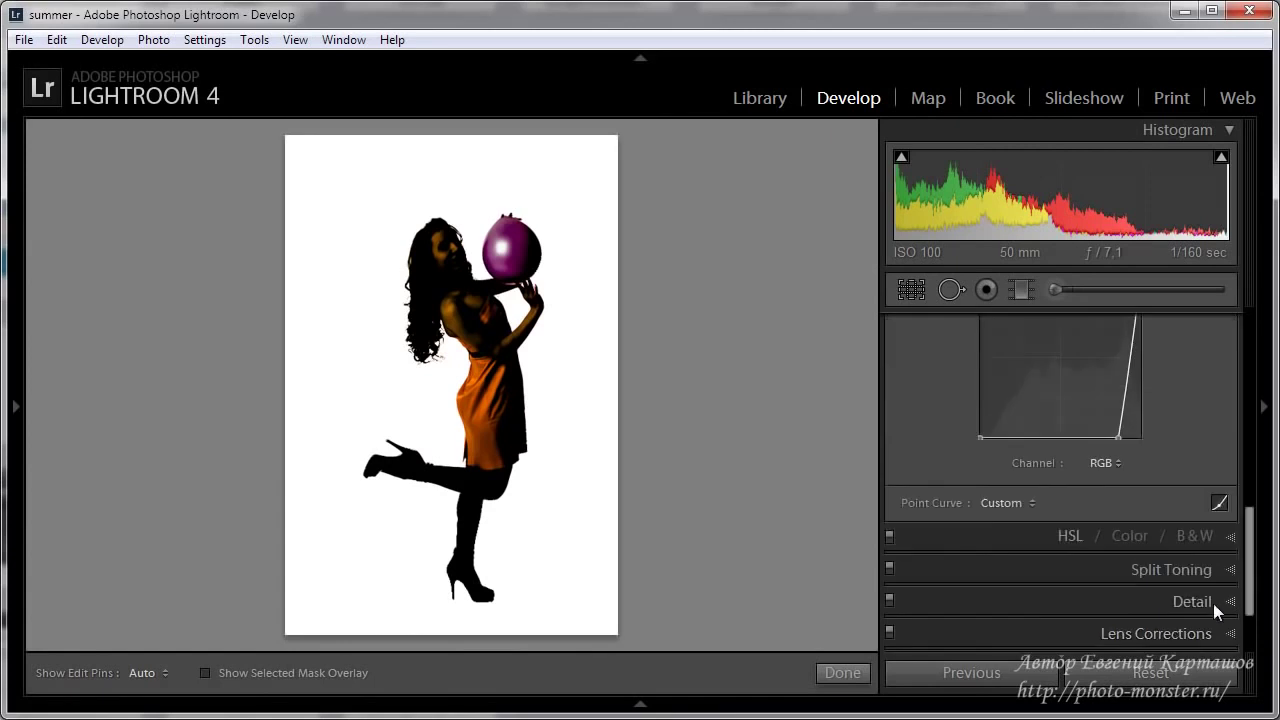
scroll(1208, 596, up, 4)
scroll(1123, 540, down, 2)
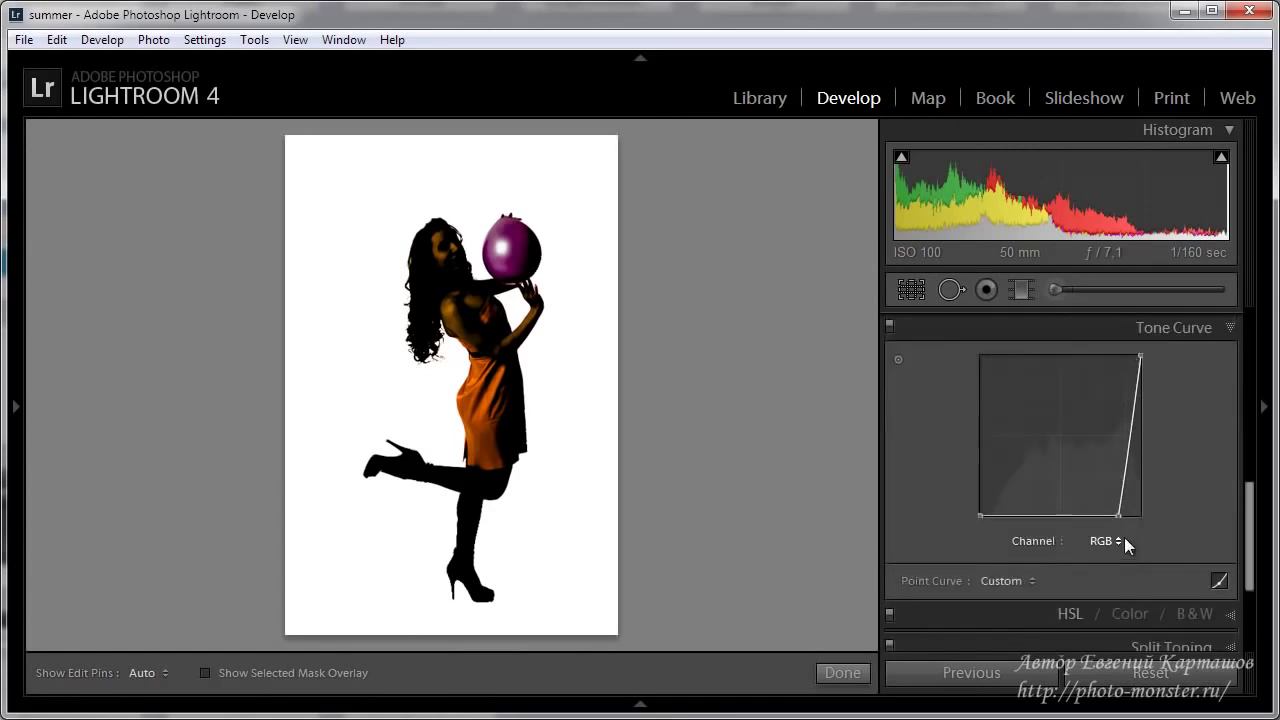
click(1022, 579)
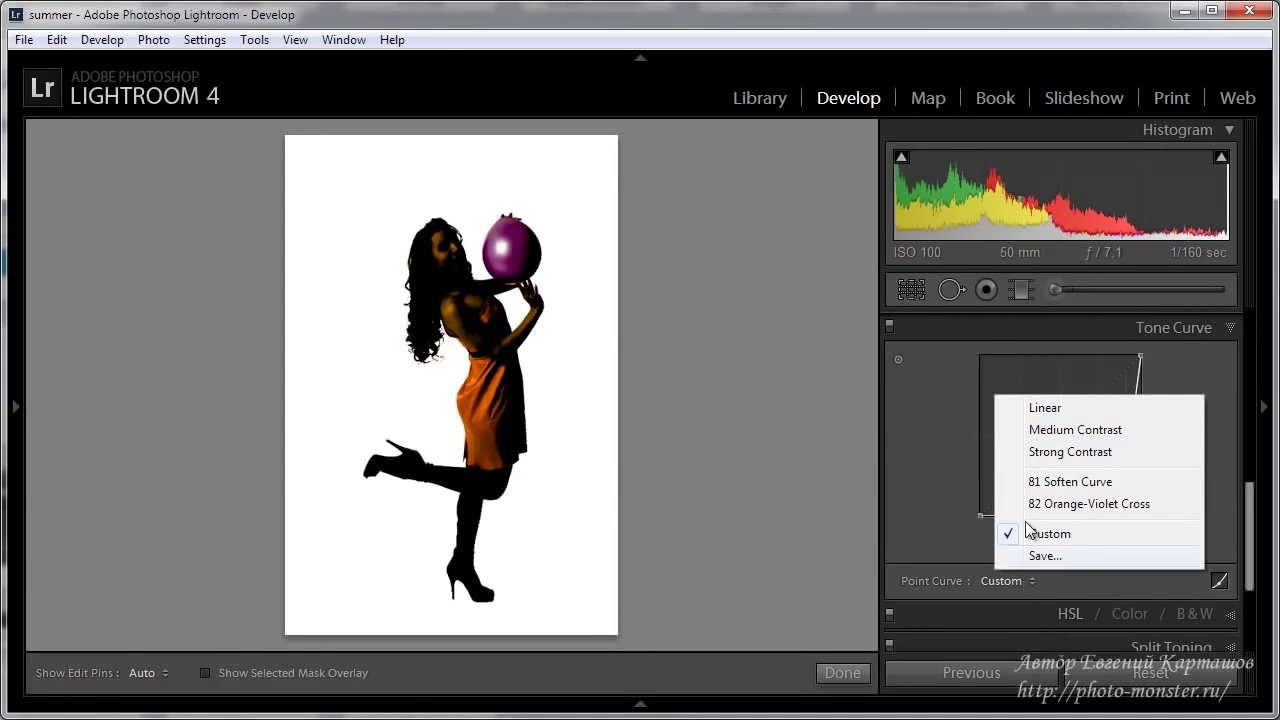
click(1040, 408)
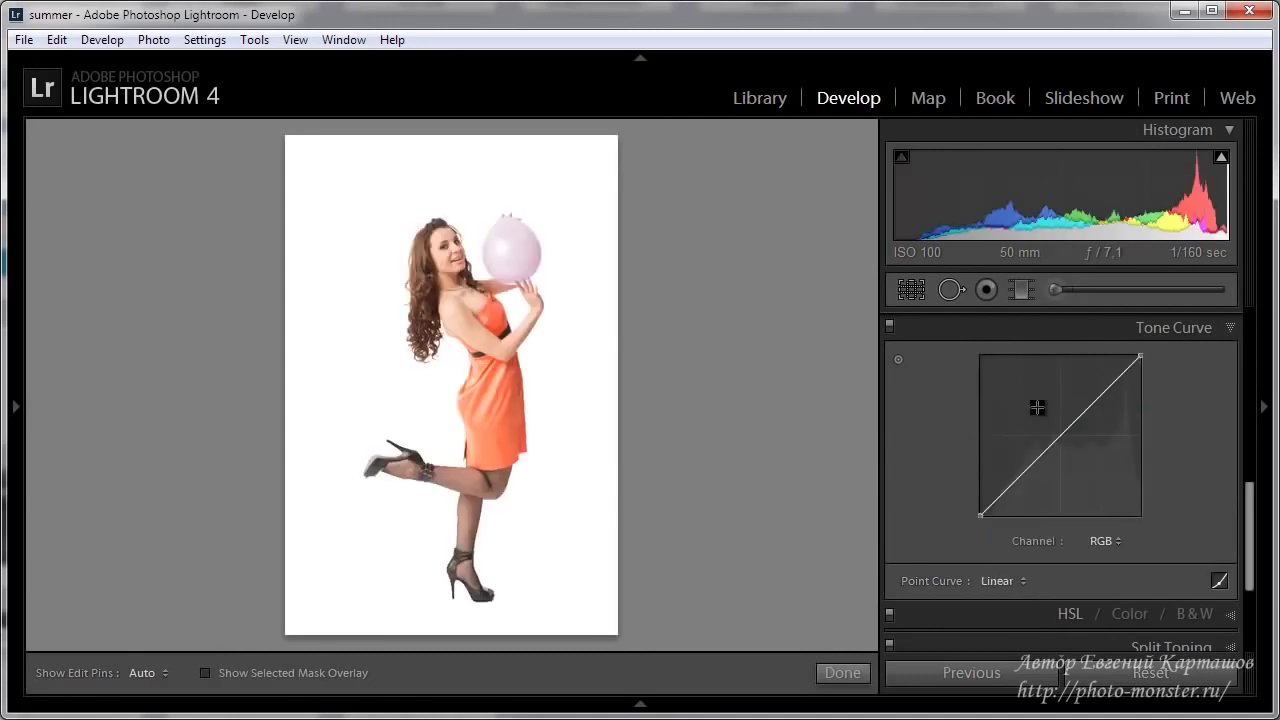